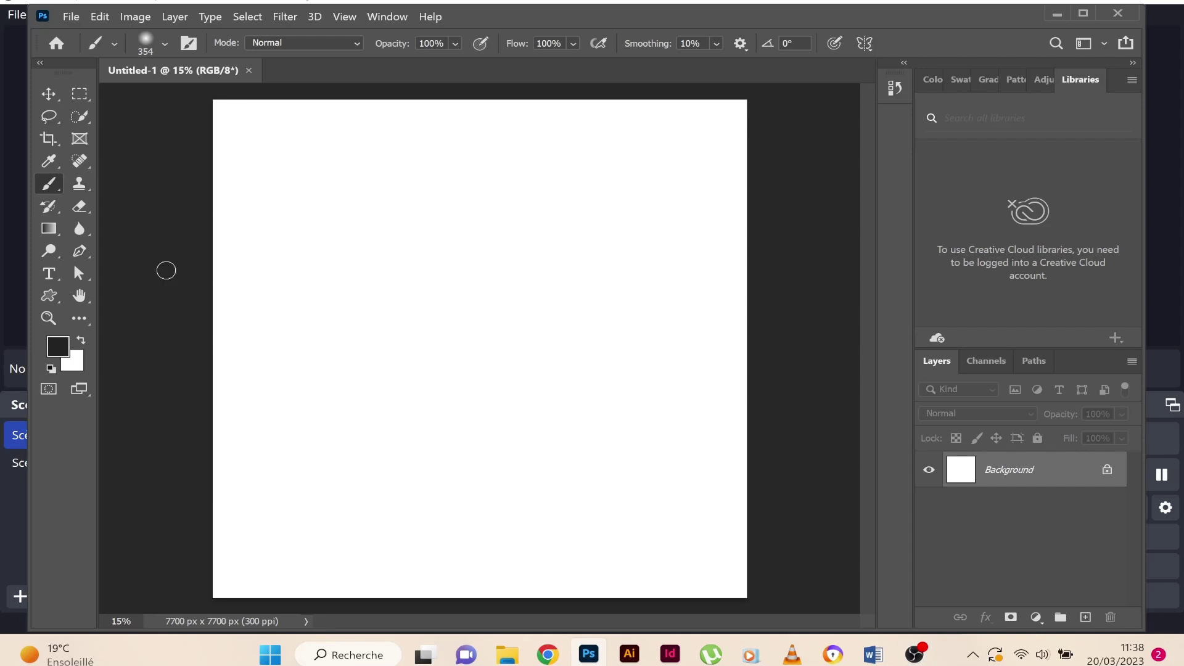
Step: Type a letter B as a new text layer on the canvas
{"action": "left_click", "coordinate": [49, 273]}
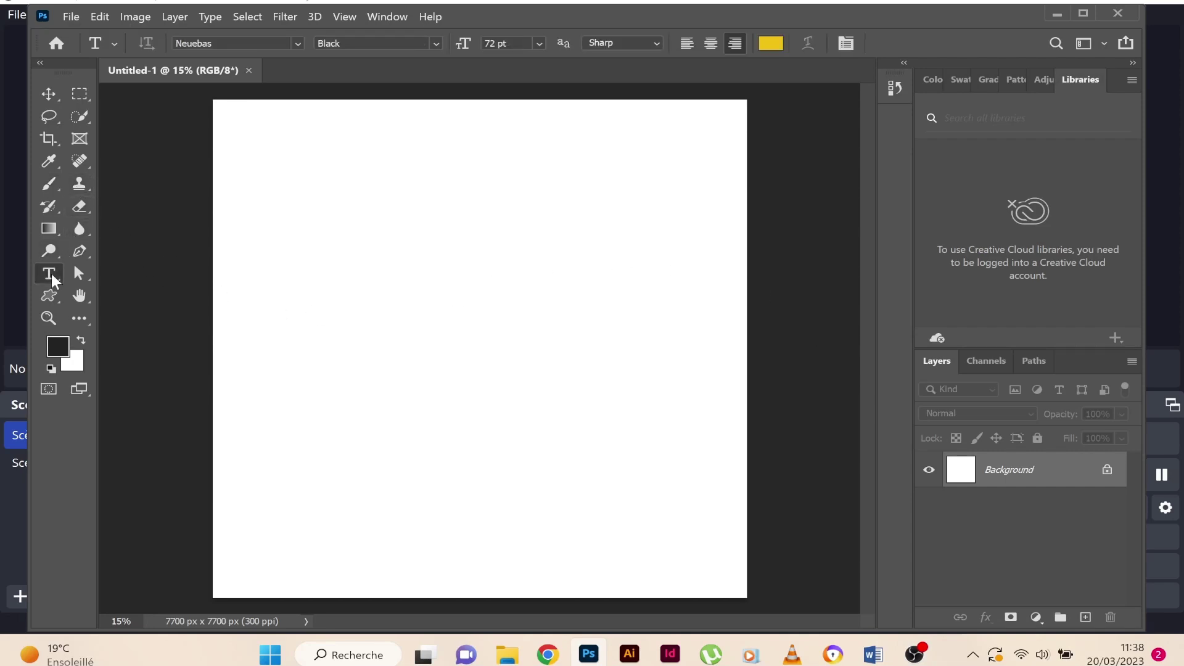
{"action": "left_click", "coordinate": [378, 270]}
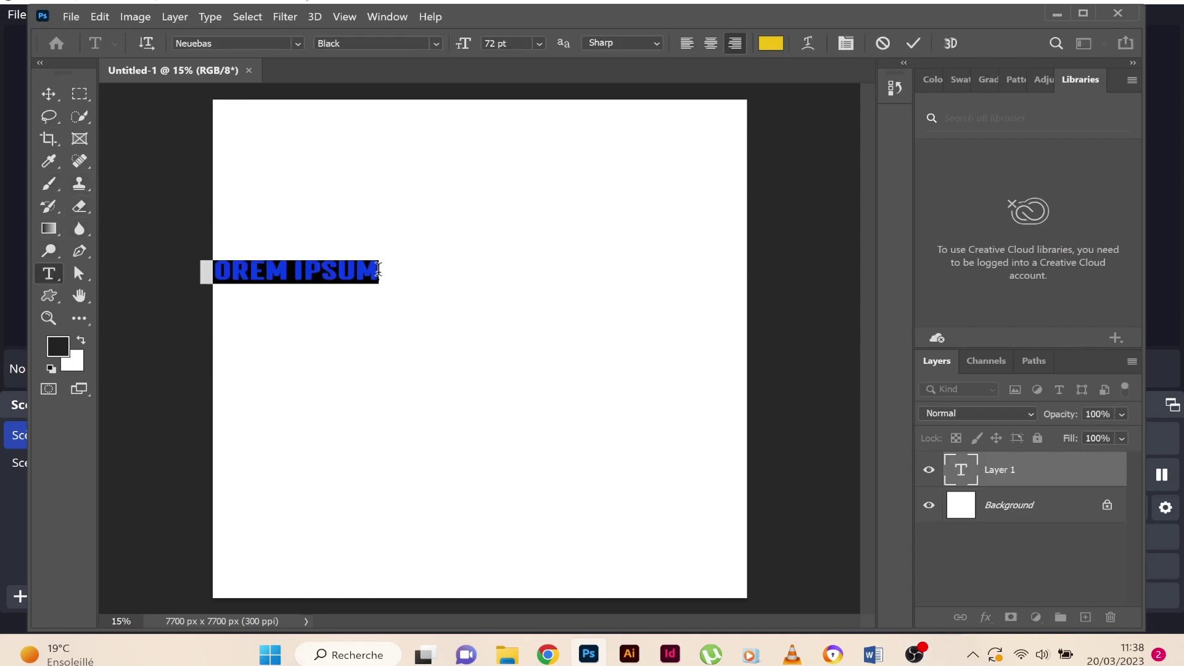
{"action": "type", "text": "B"}
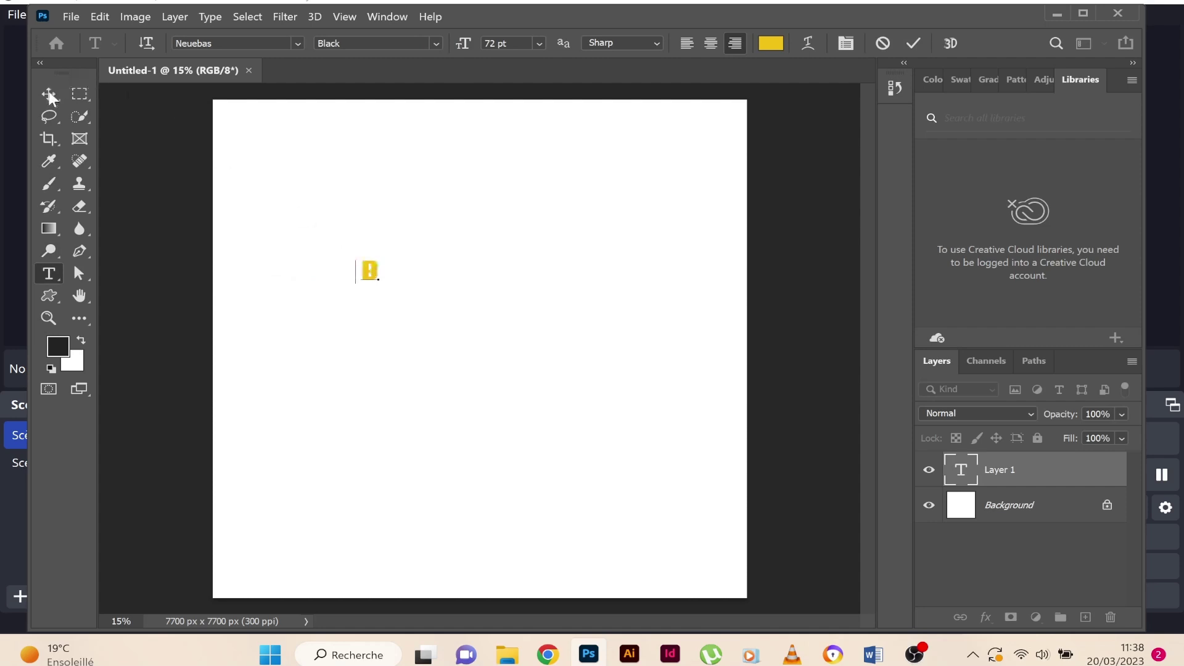
Step: Scale the B up with Free Transform and move it toward the canvas centre
{"action": "left_click", "coordinate": [49, 94]}
{"action": "left_click_drag", "start_coordinate": [381, 284], "coordinate": [654, 577]}
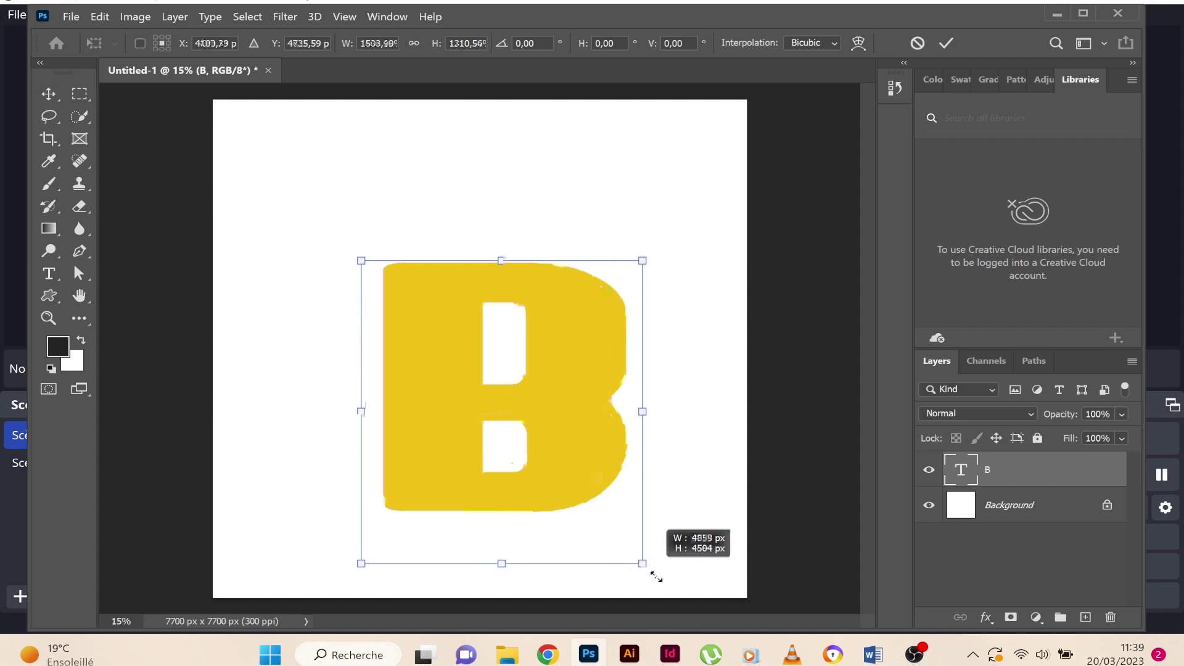
{"action": "mouse_move", "coordinate": [506, 261]}
{"action": "left_mouse_down"}
{"action": "mouse_move", "coordinate": [506, 233]}
{"action": "mouse_move", "coordinate": [440, 245]}
{"action": "left_mouse_up"}
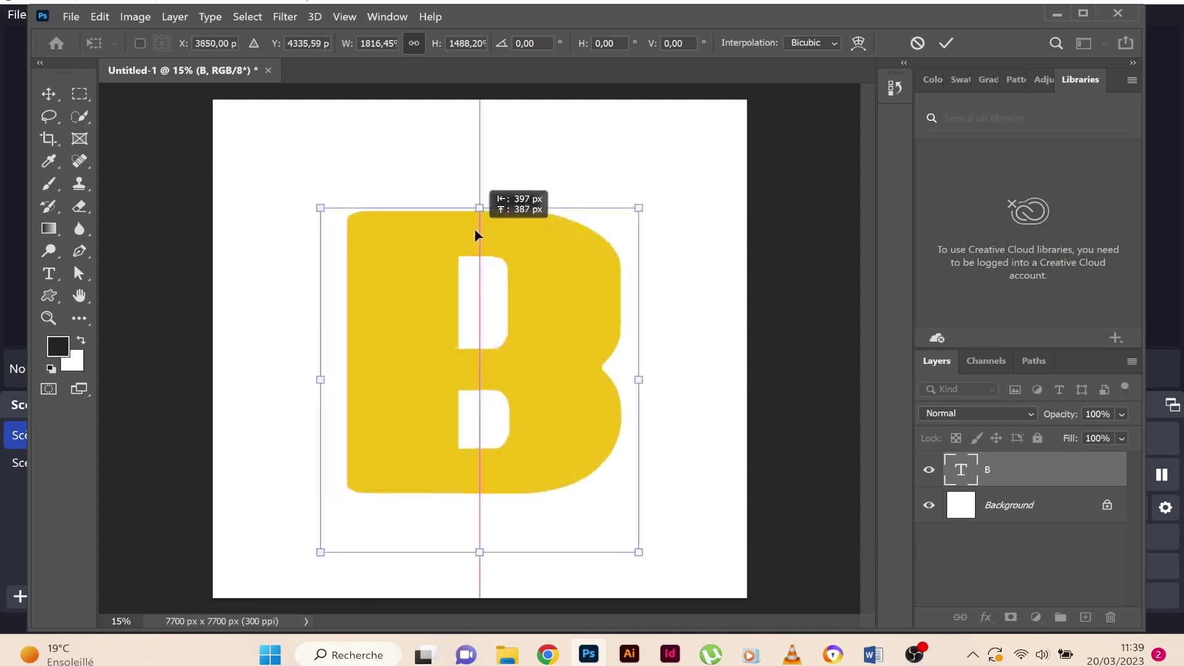
{"action": "left_click_drag", "start_coordinate": [439, 240], "coordinate": [477, 229]}
Step: Commit the B's transform and add a Gradient Fill layer above the Background
{"action": "left_click", "coordinate": [946, 43]}
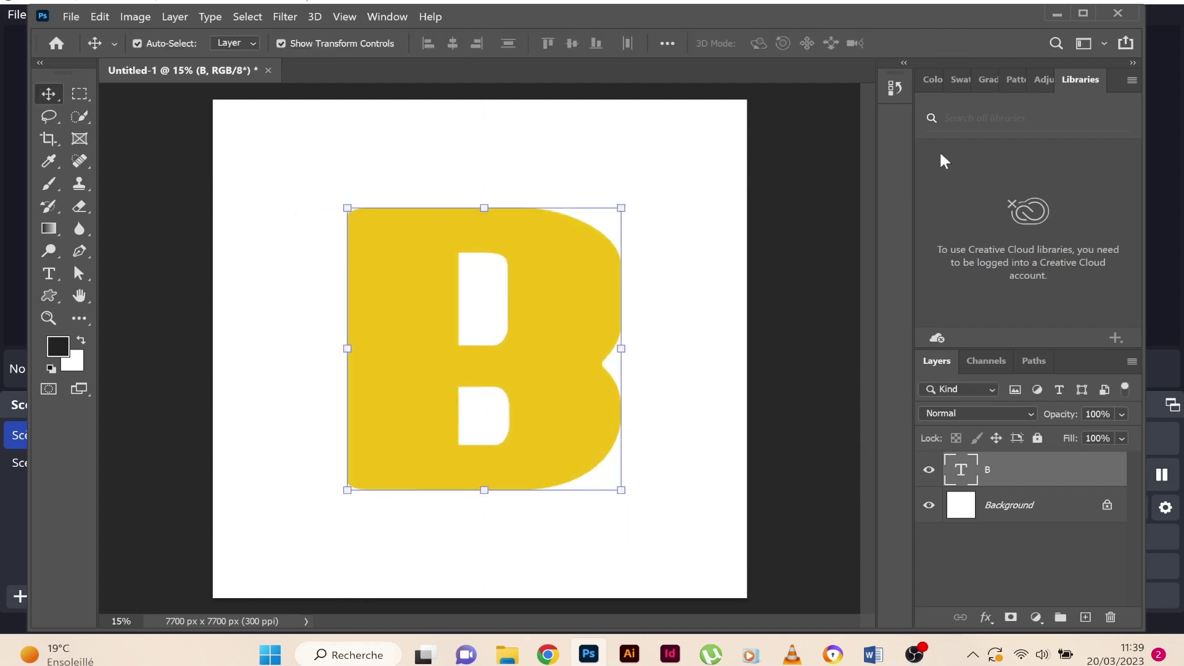
{"action": "left_click", "coordinate": [960, 509]}
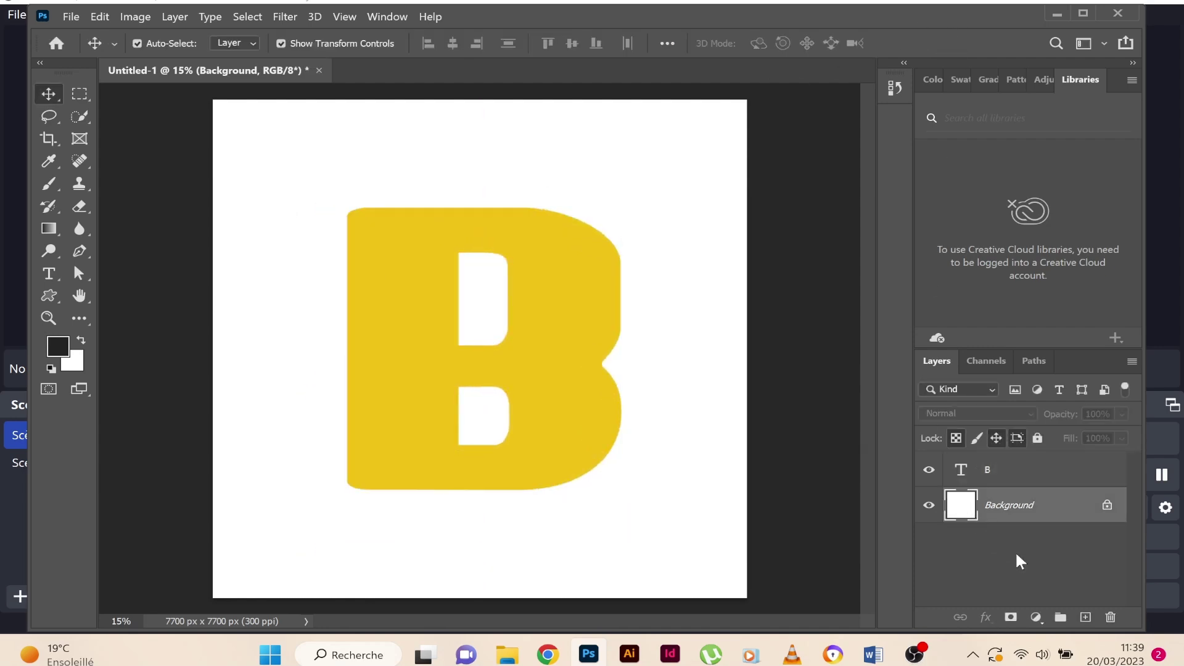
{"action": "left_click", "coordinate": [1035, 618]}
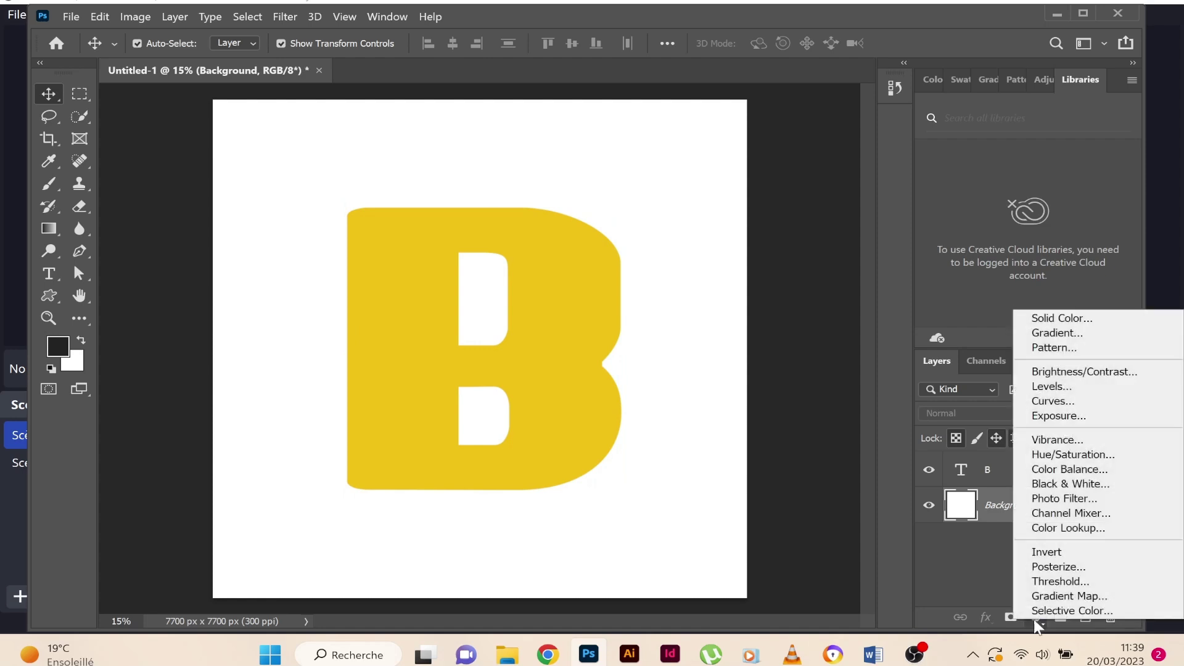
{"action": "left_click", "coordinate": [1071, 331]}
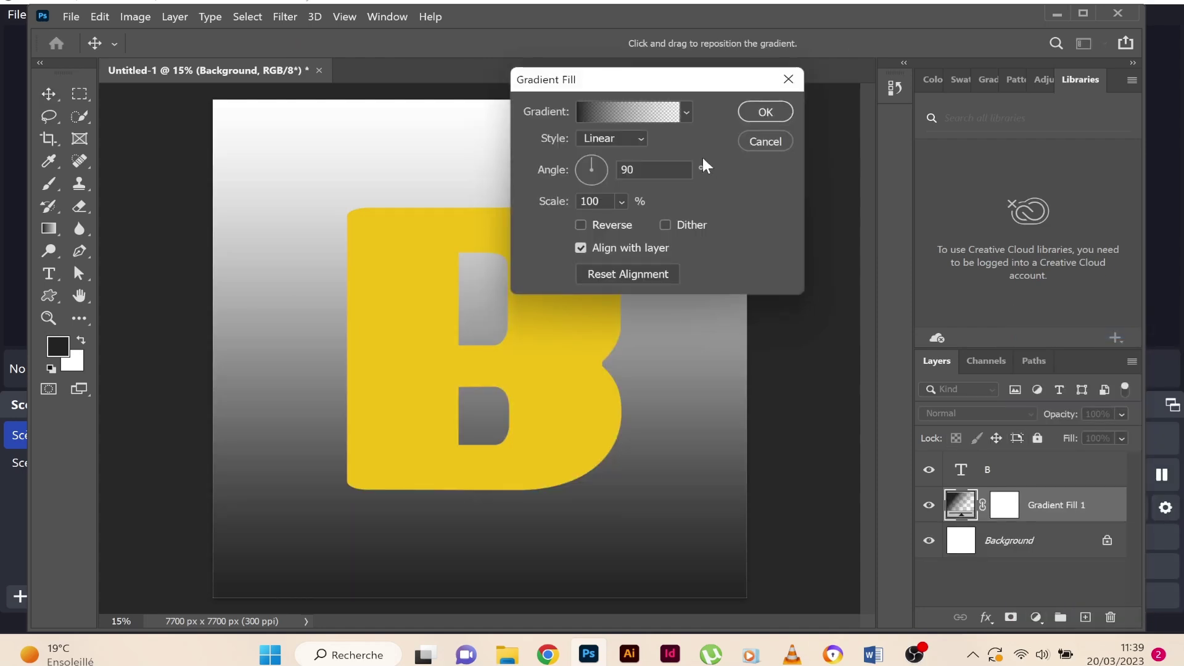
Step: Make the gradient reversed with a 363% scale and confirm it
{"action": "left_click", "coordinate": [686, 113]}
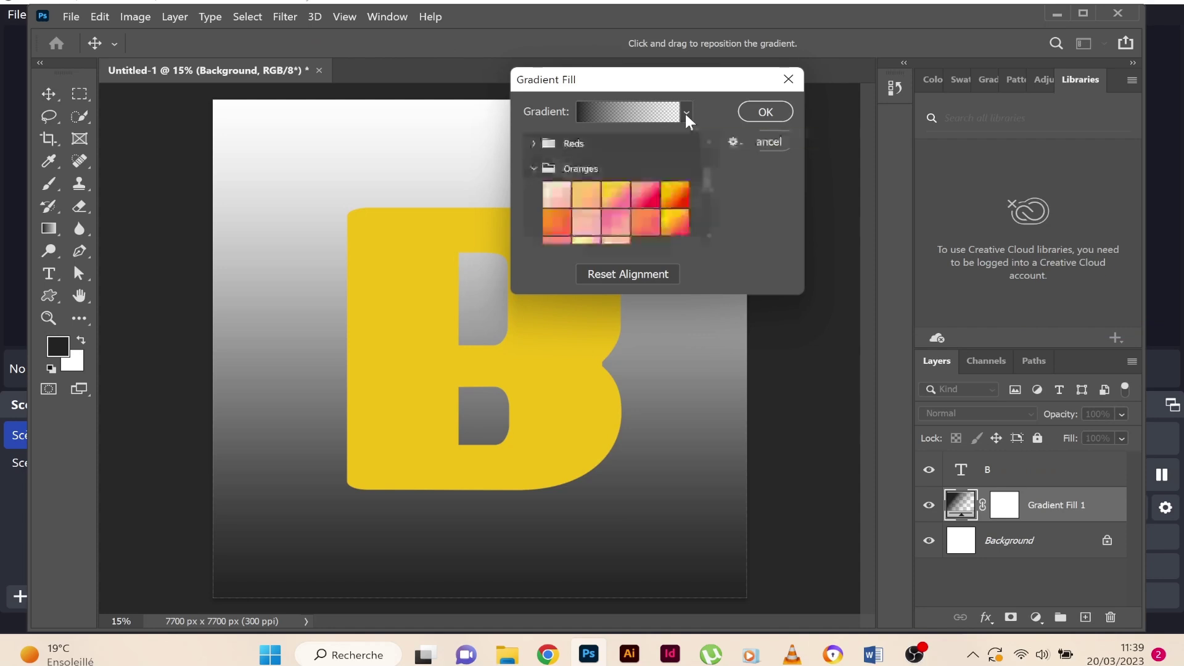
{"action": "left_click", "coordinate": [716, 110]}
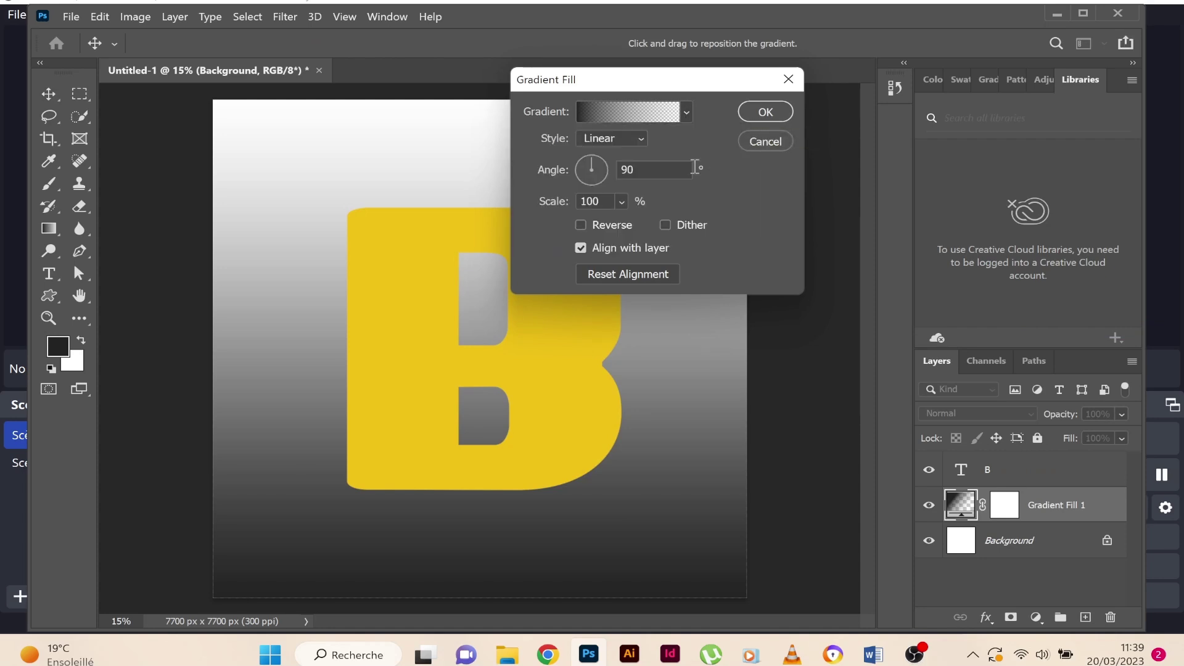
{"action": "left_click", "coordinate": [581, 222]}
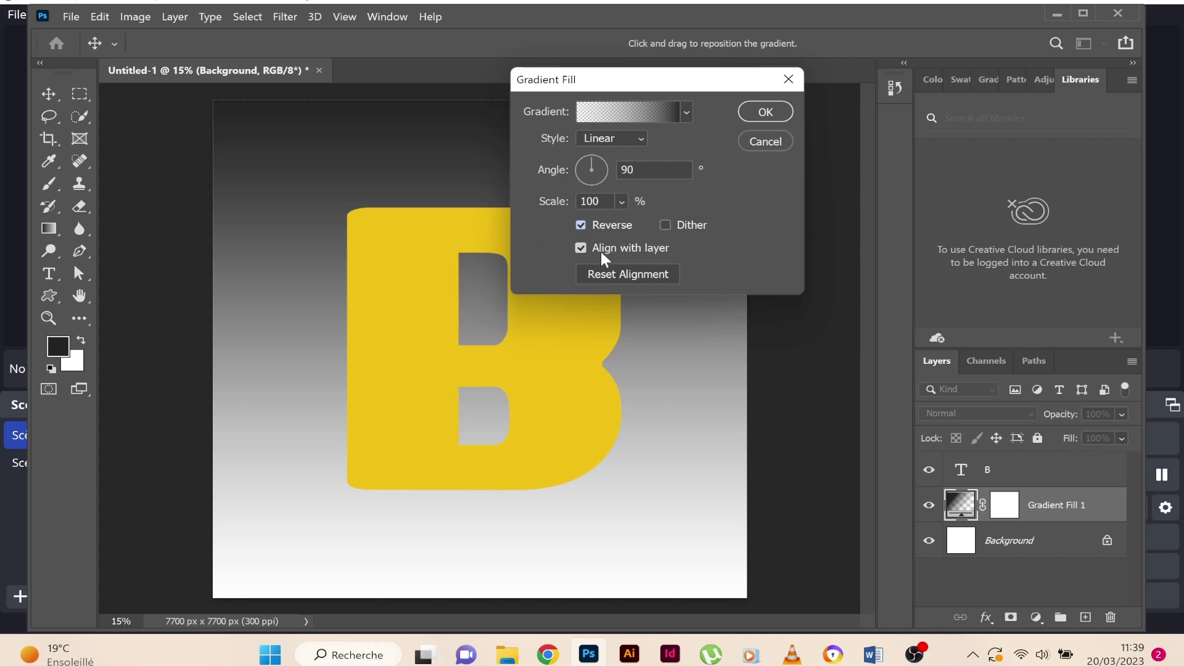
{"action": "left_click", "coordinate": [622, 207]}
{"action": "left_click_drag", "start_coordinate": [636, 222], "coordinate": [655, 228]}
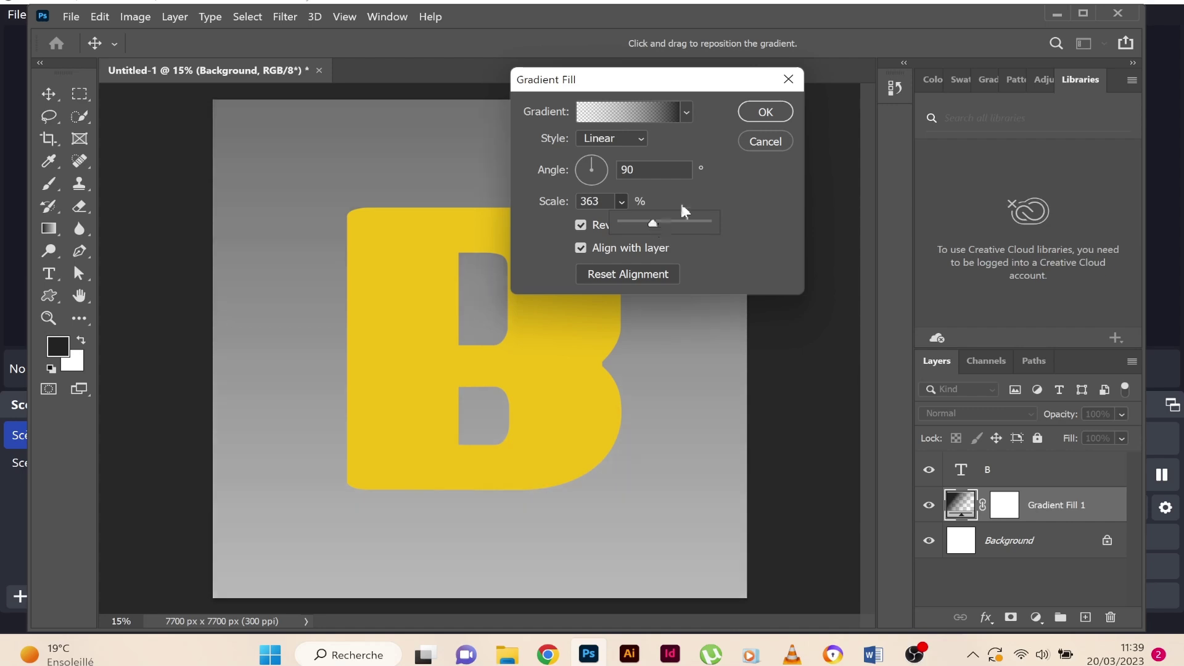
{"action": "left_click", "coordinate": [765, 114]}
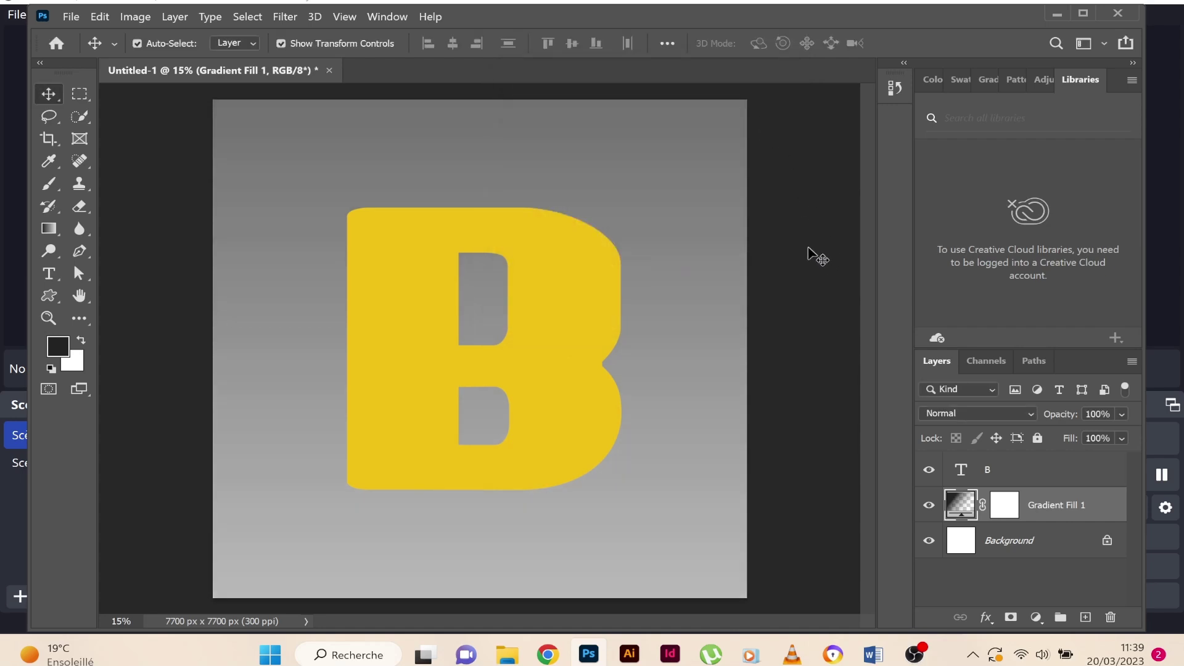
Step: Place the baby photo vecteezy_the…11559037_703 as an embedded layer above the B layer
{"action": "left_click", "coordinate": [65, 17]}
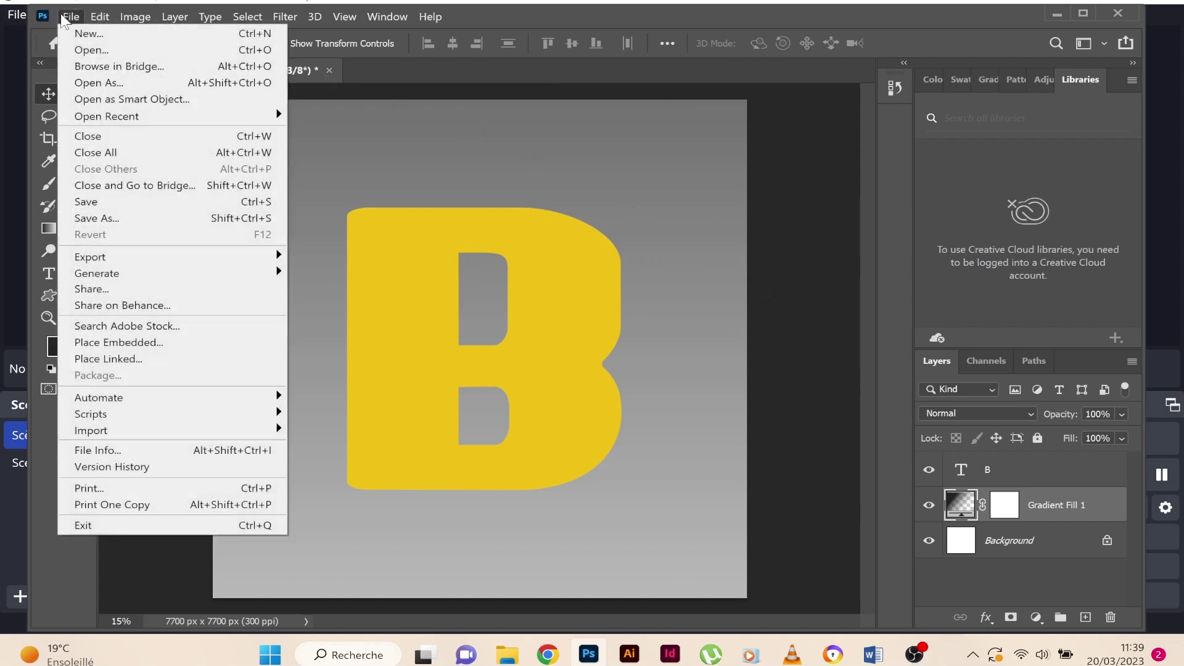
{"action": "left_click", "coordinate": [200, 341]}
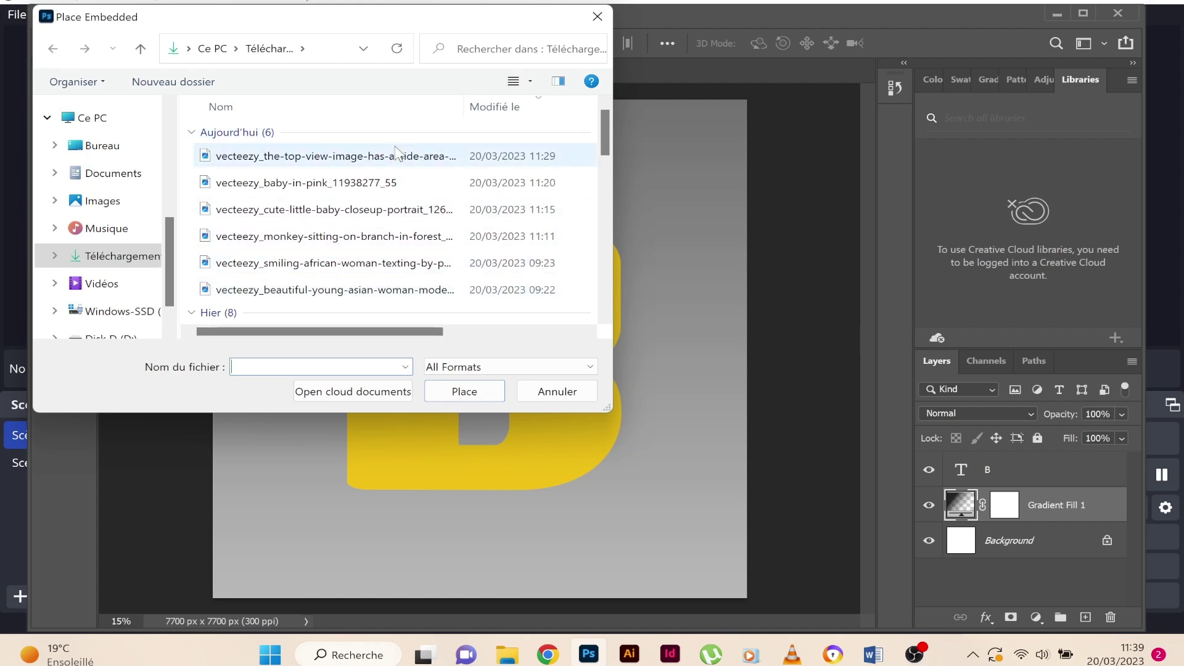
{"action": "left_click", "coordinate": [398, 157]}
{"action": "double_click", "coordinate": [397, 156]}
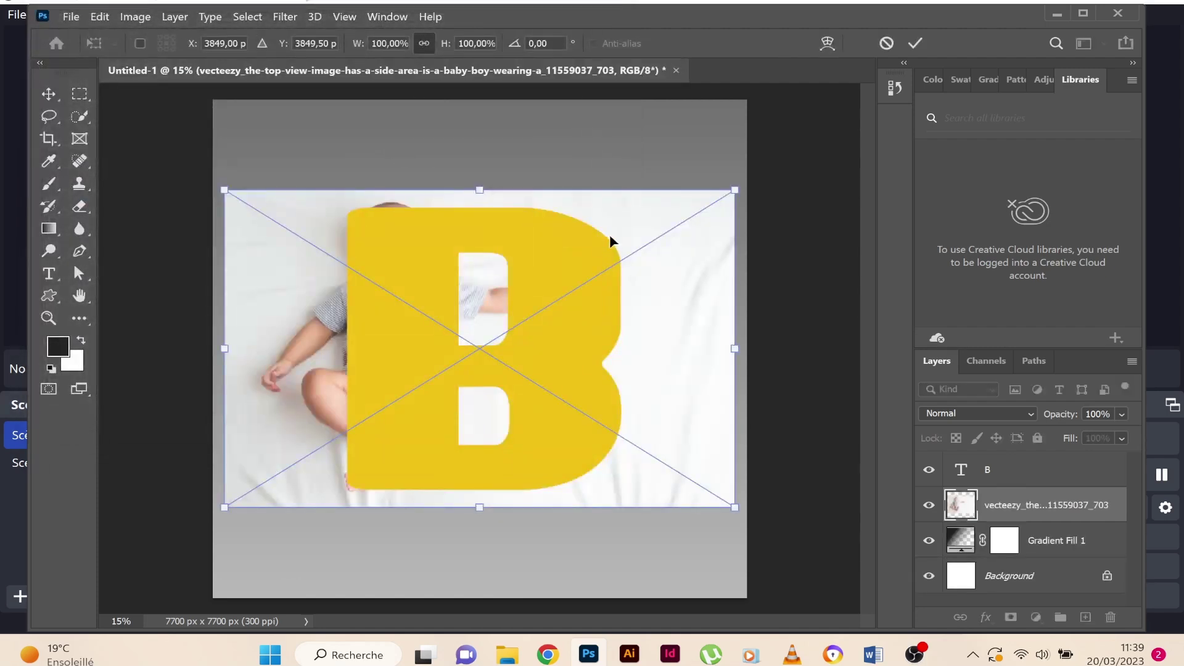
{"action": "left_click", "coordinate": [914, 44]}
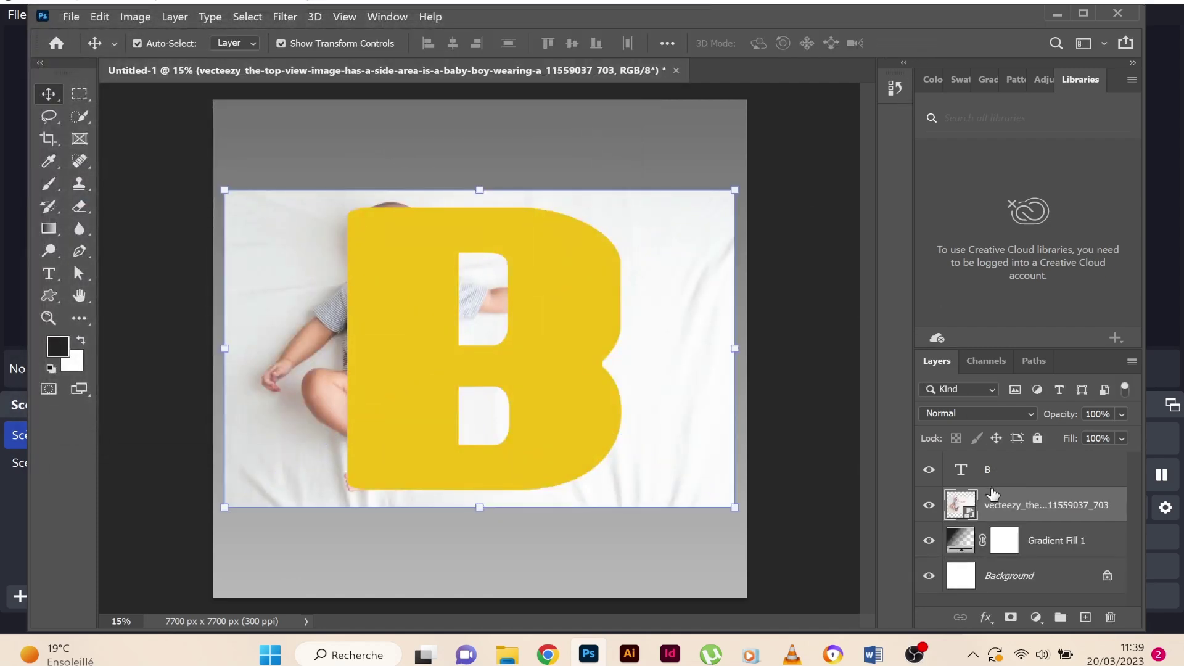
{"action": "left_click_drag", "start_coordinate": [985, 513], "coordinate": [998, 461]}
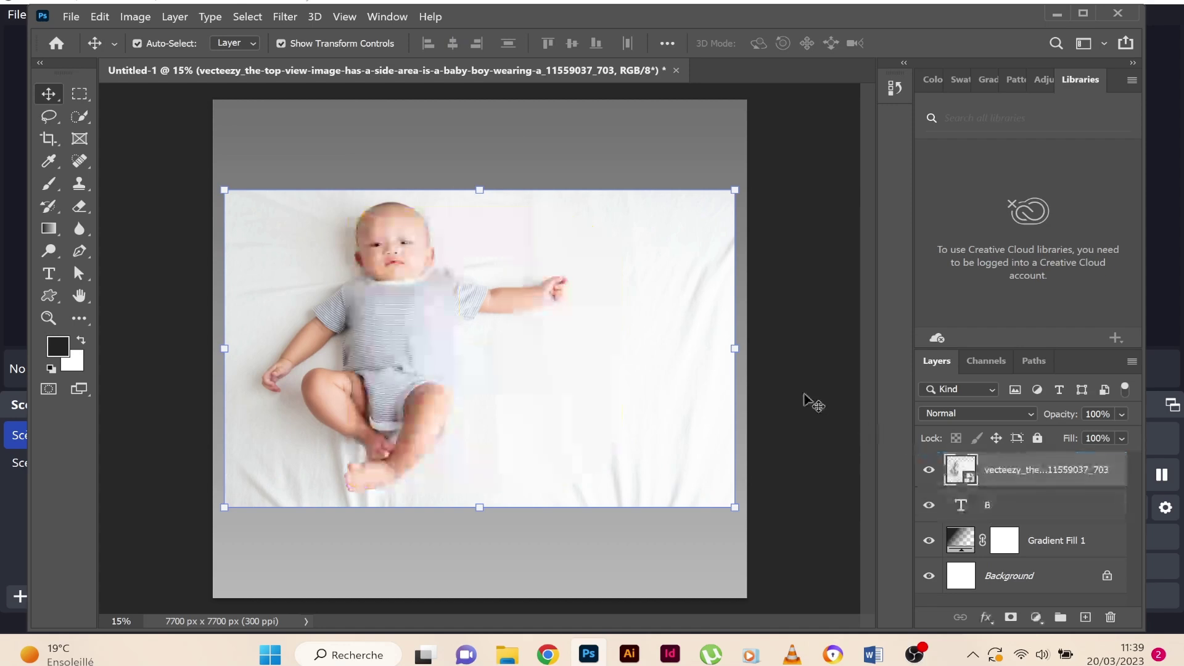
{"action": "left_click", "coordinate": [236, 17]}
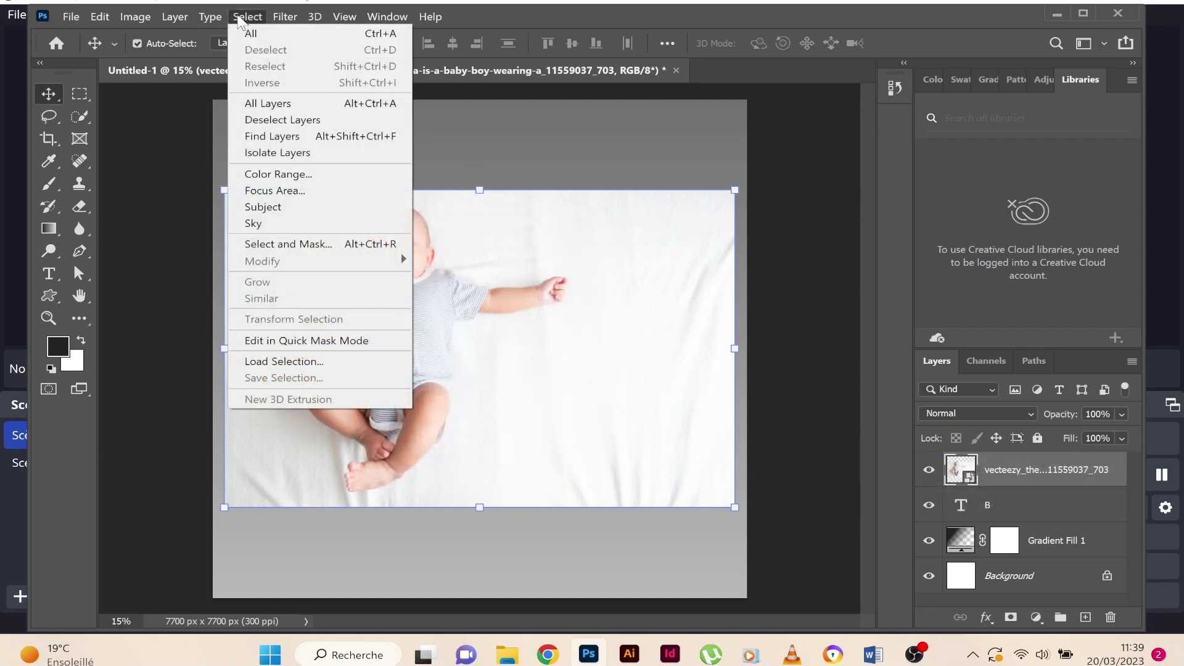
Step: Select the baby with Select Subject and add a layer mask hiding the white background
{"action": "left_click", "coordinate": [360, 206]}
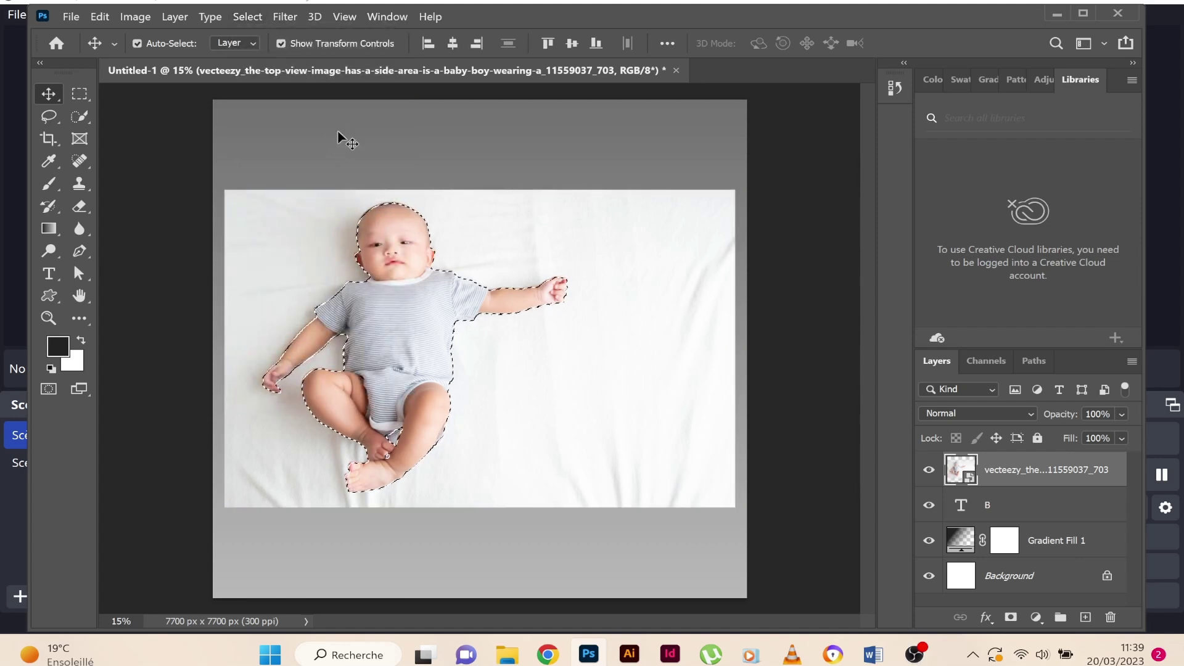
{"action": "left_click", "coordinate": [73, 109]}
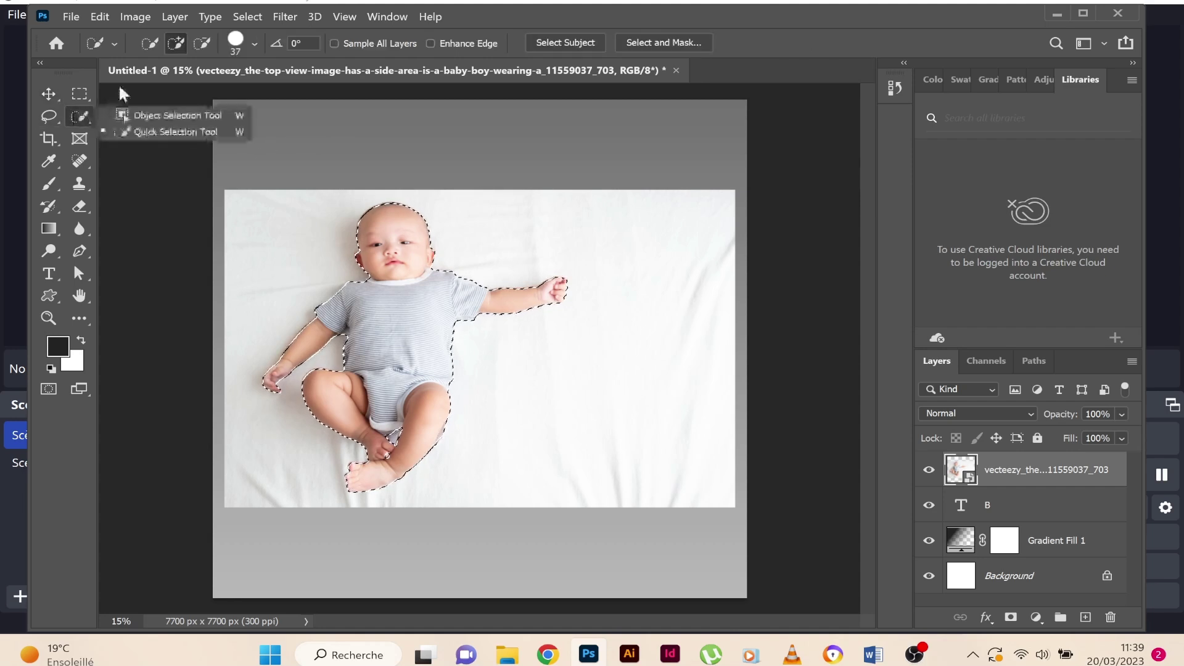
{"action": "left_click", "coordinate": [172, 37]}
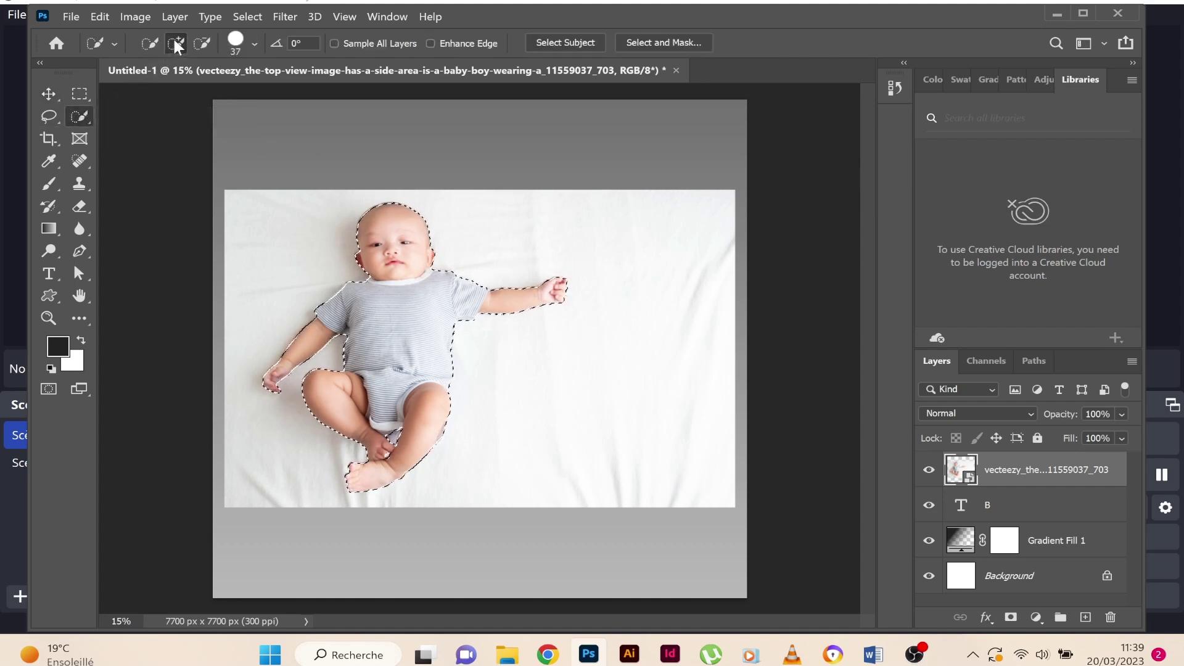
{"action": "left_click", "coordinate": [42, 92]}
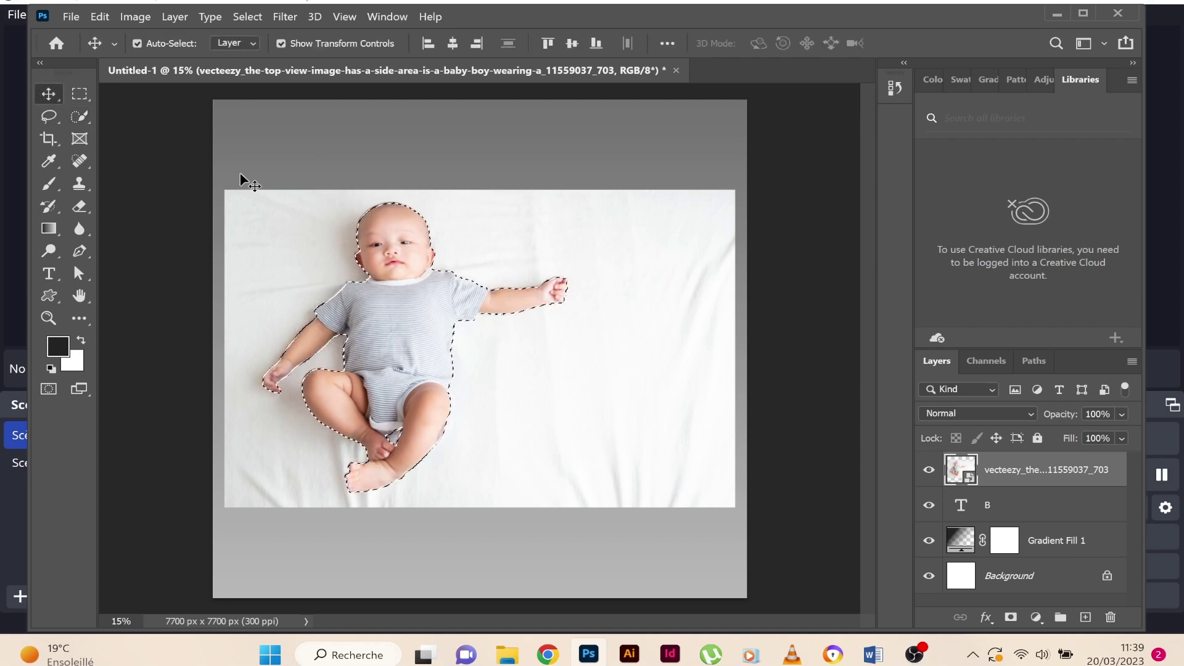
{"action": "left_click", "coordinate": [1011, 618]}
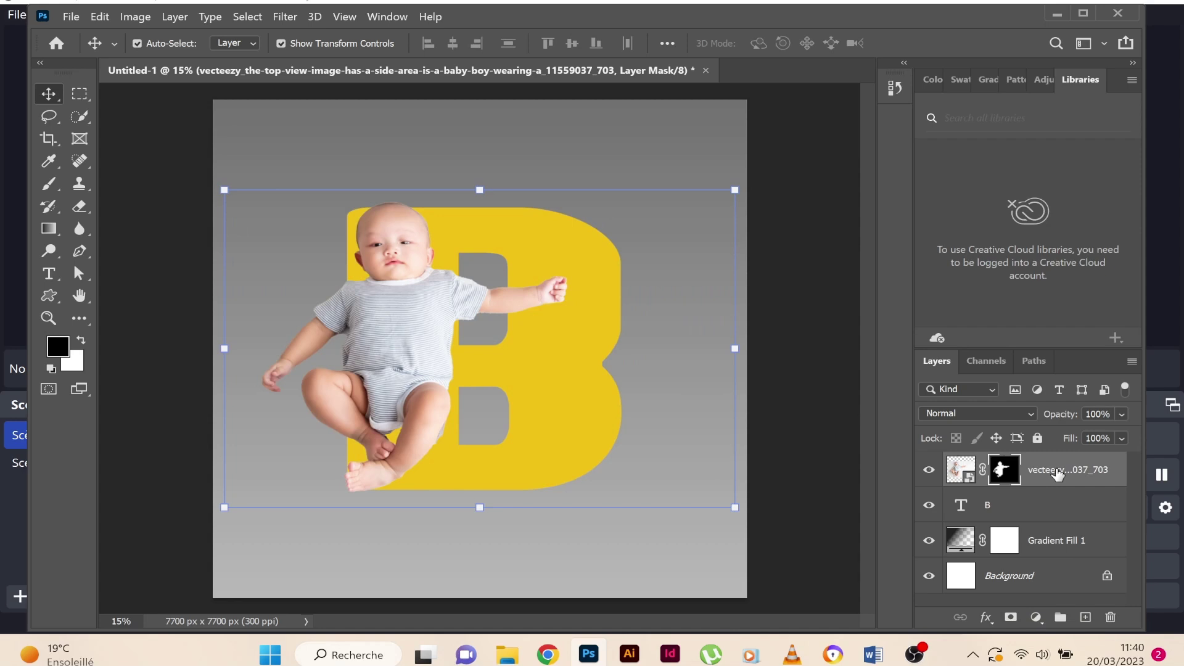
Step: Convert the baby photo layer to a smart object
{"action": "right_click", "coordinate": [1057, 472]}
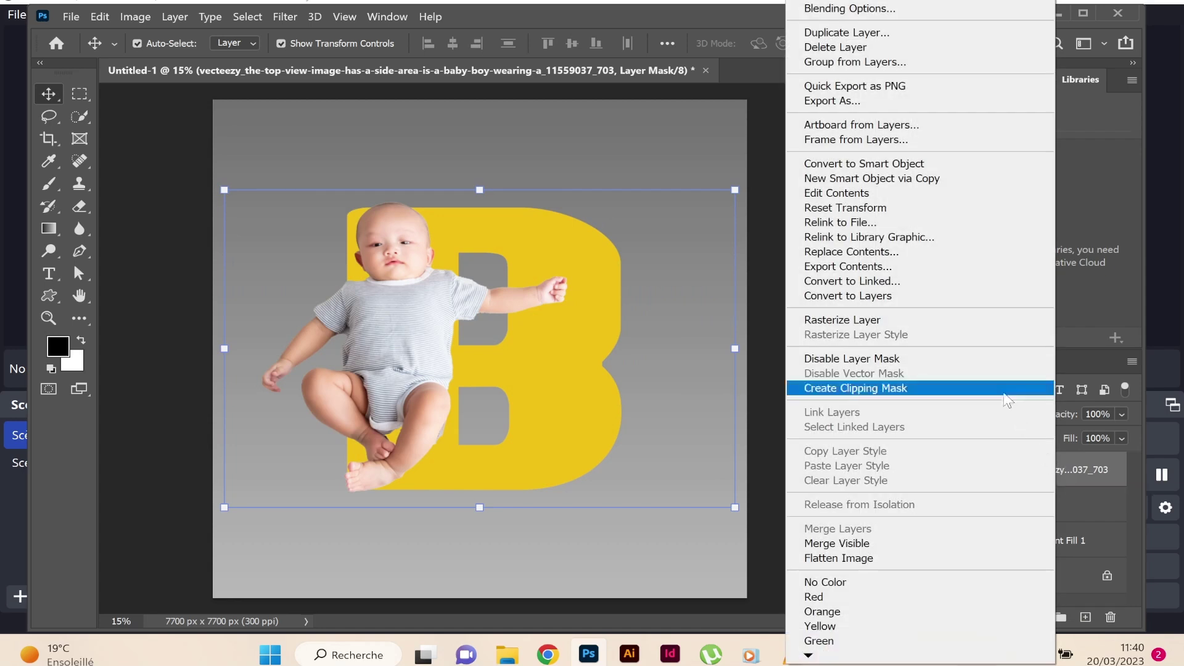
{"action": "left_click", "coordinate": [991, 358]}
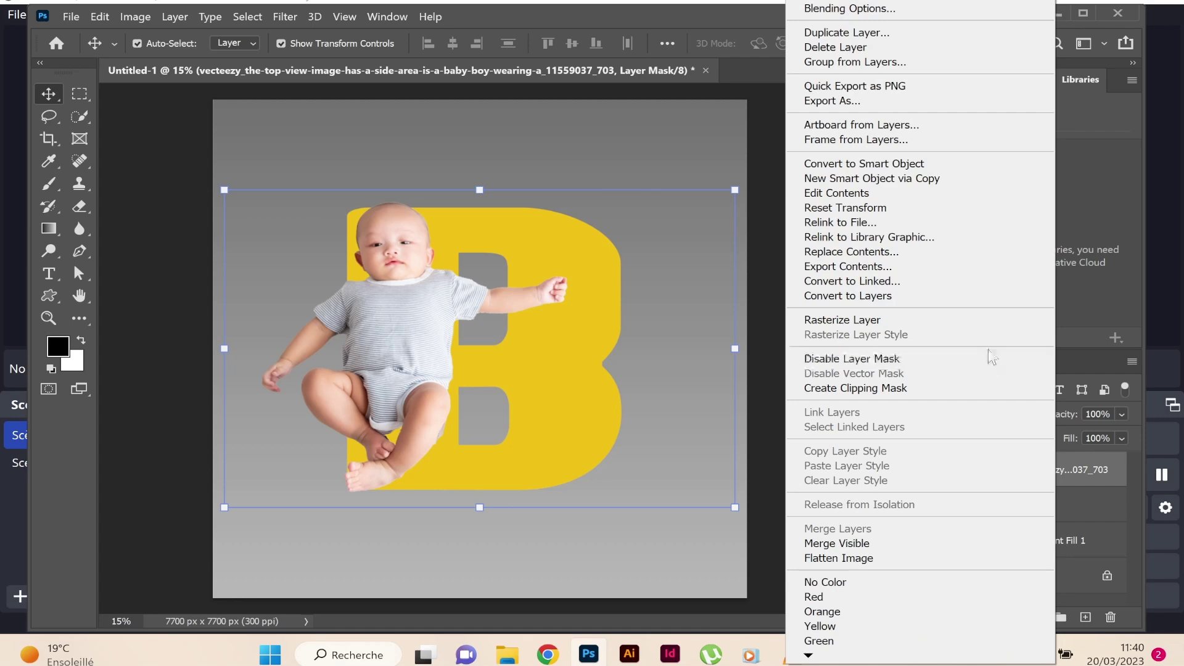
{"action": "left_click", "coordinate": [972, 161]}
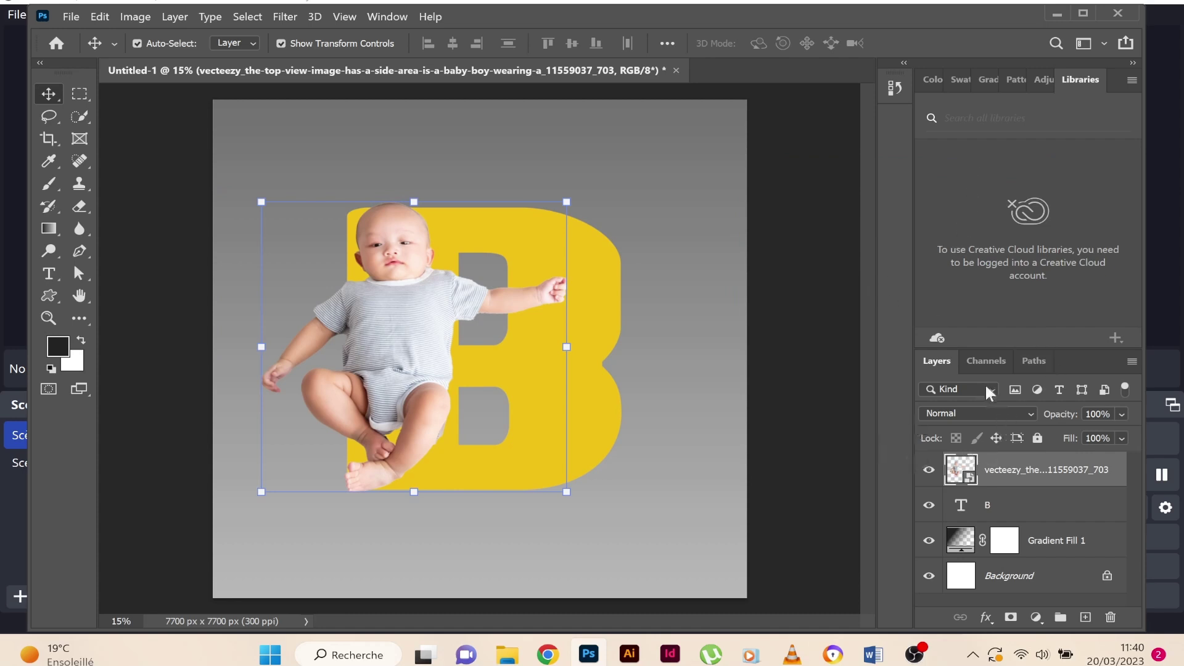
Step: Clip the baby smart object into the B and duplicate it with Ctrl+J
{"action": "right_click", "coordinate": [1091, 473]}
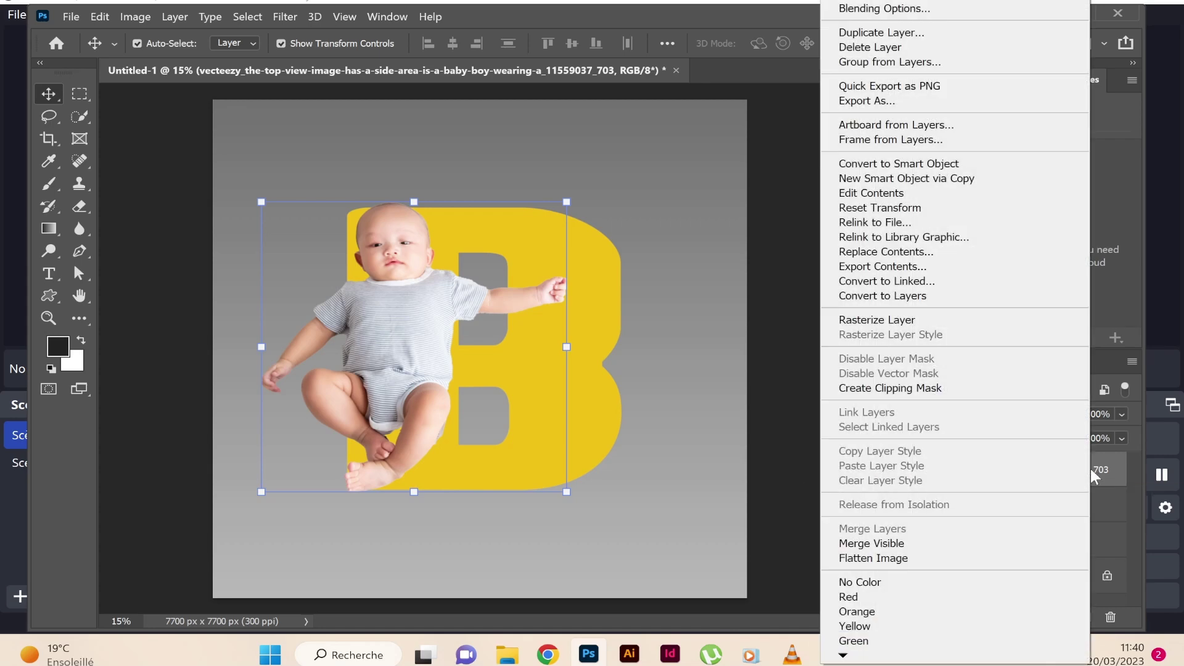
{"action": "left_click", "coordinate": [1011, 387]}
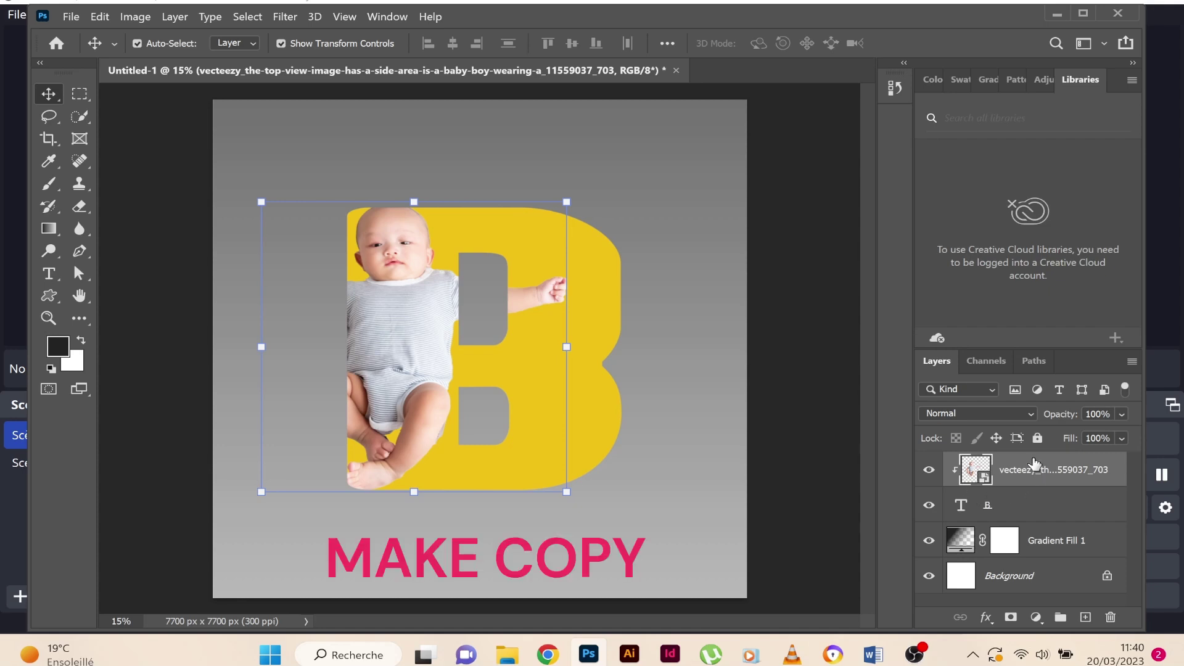
{"action": "key", "text": "ctrl+j"}
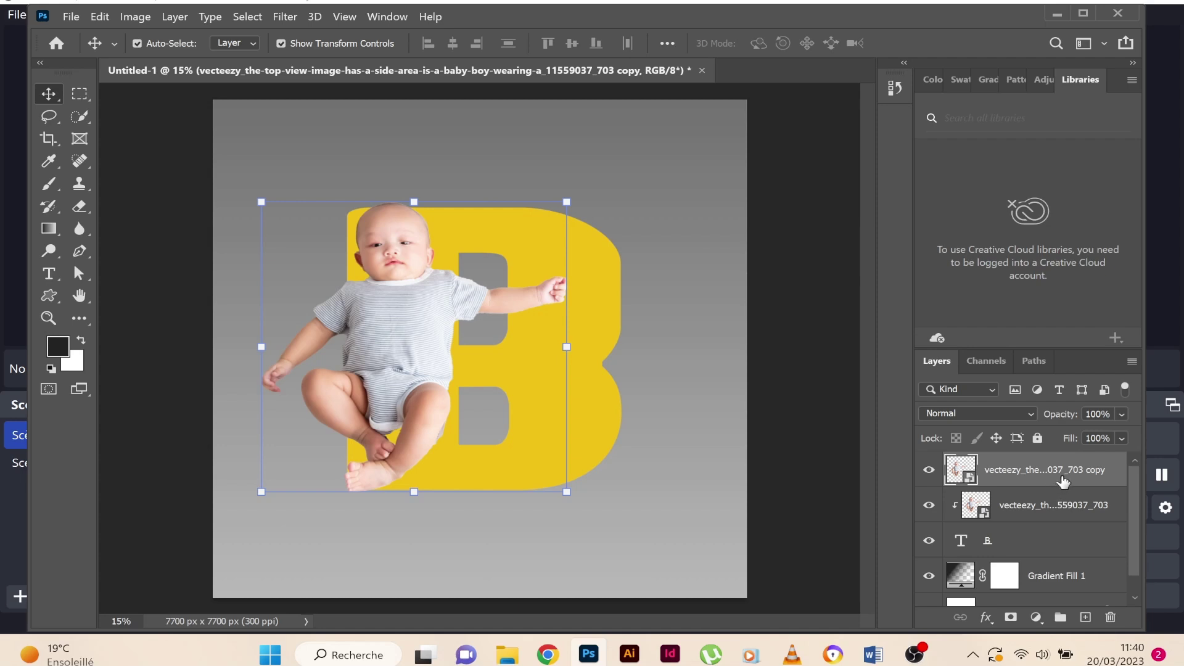
Step: Add a white mask to the baby copy and select everything outside the B's pixels
{"action": "left_click", "coordinate": [1012, 618]}
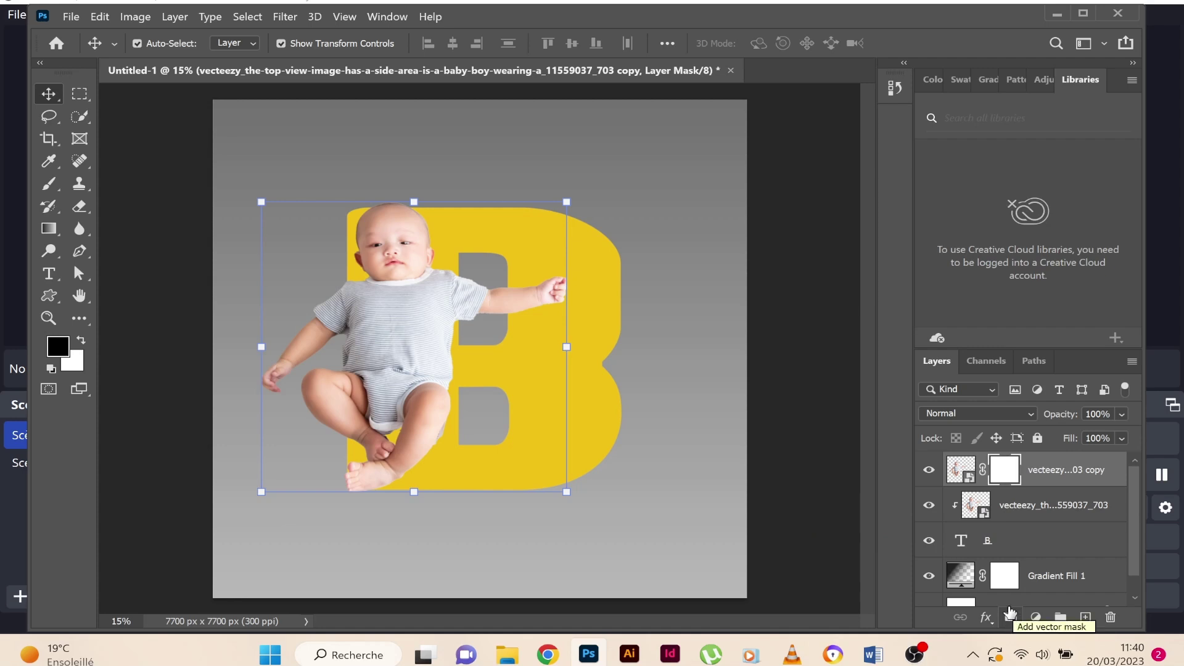
{"action": "left_click", "coordinate": [964, 548]}
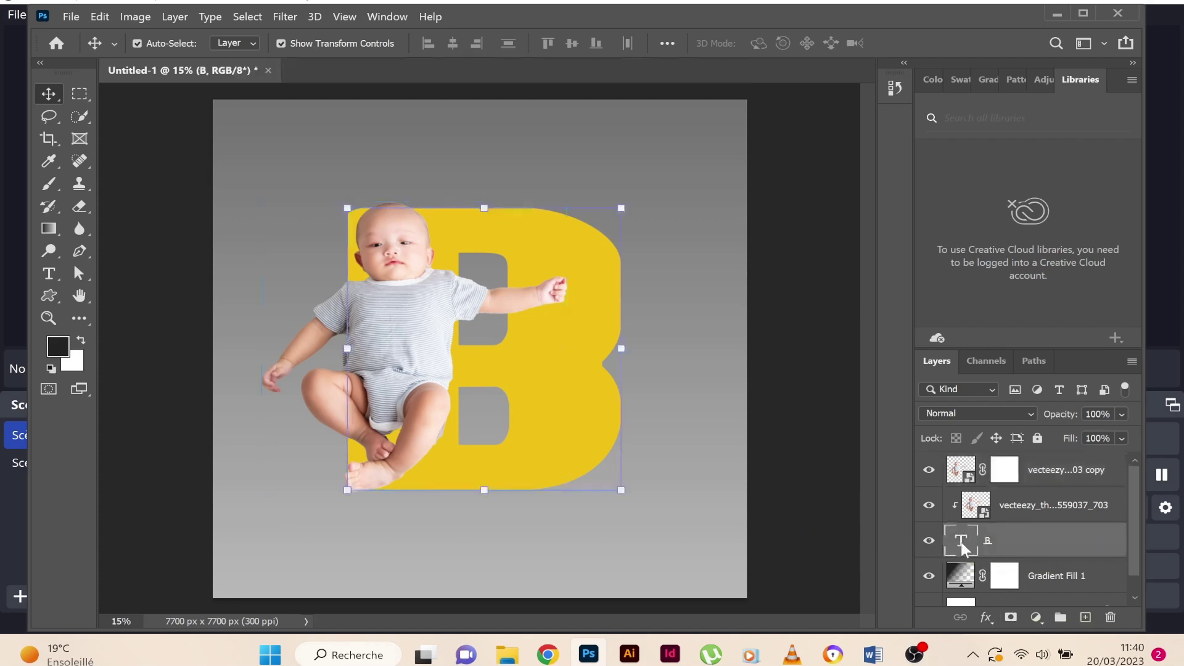
{"action": "right_click", "coordinate": [962, 546]}
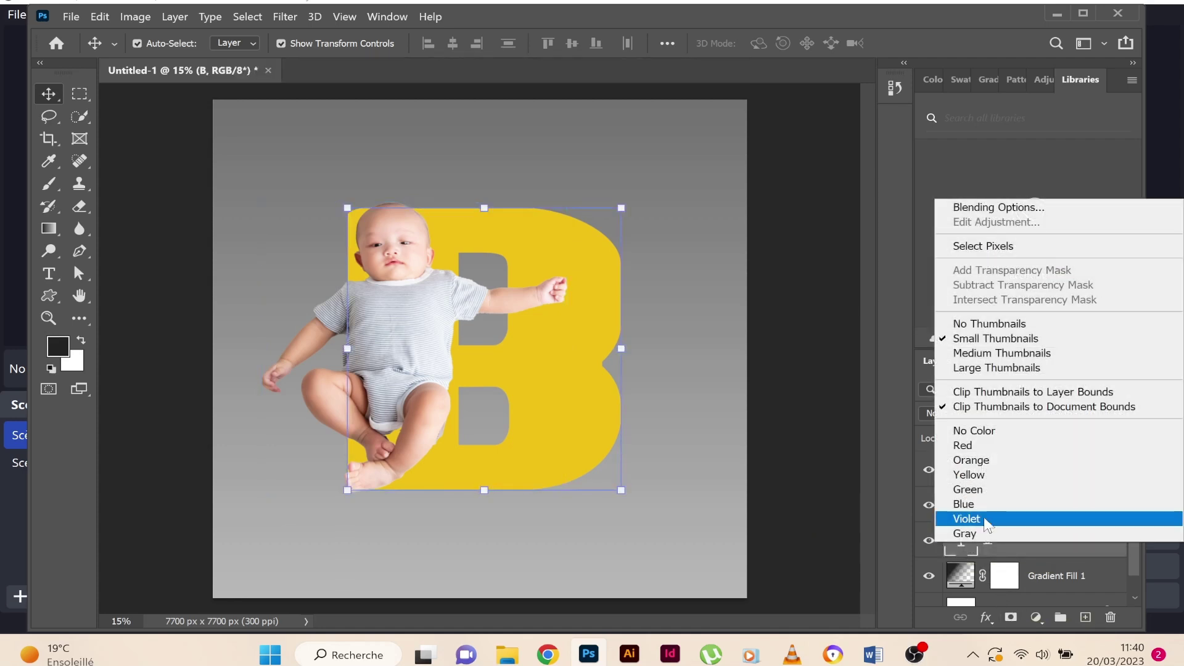
{"action": "left_click", "coordinate": [1043, 246]}
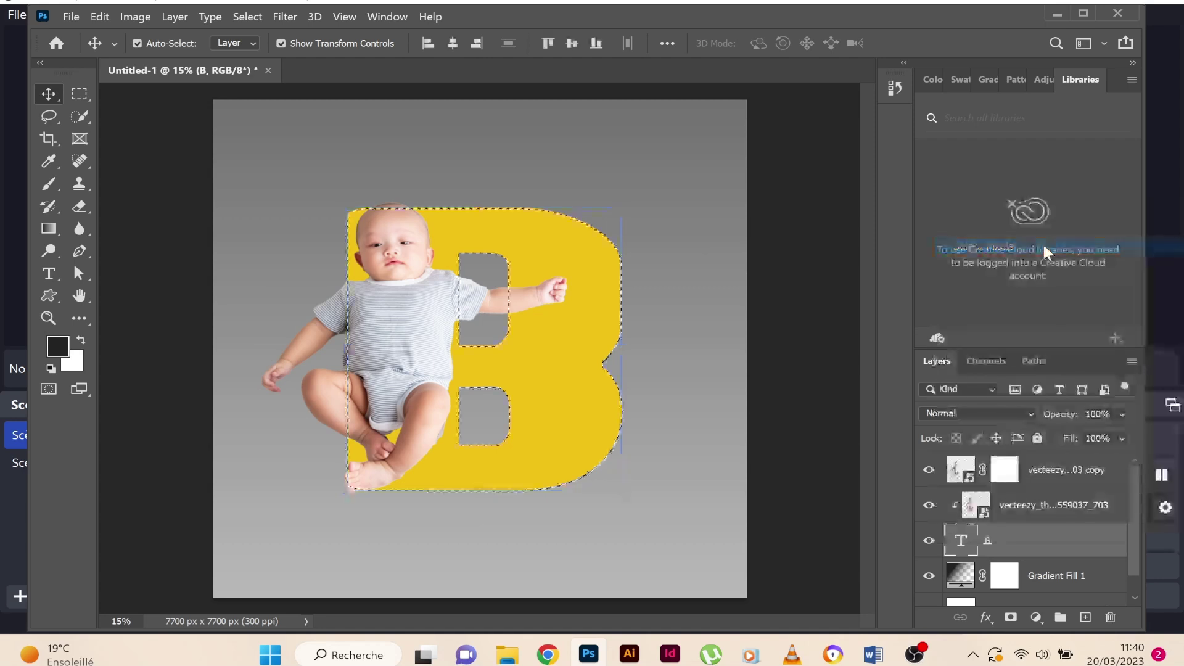
{"action": "left_click", "coordinate": [239, 14]}
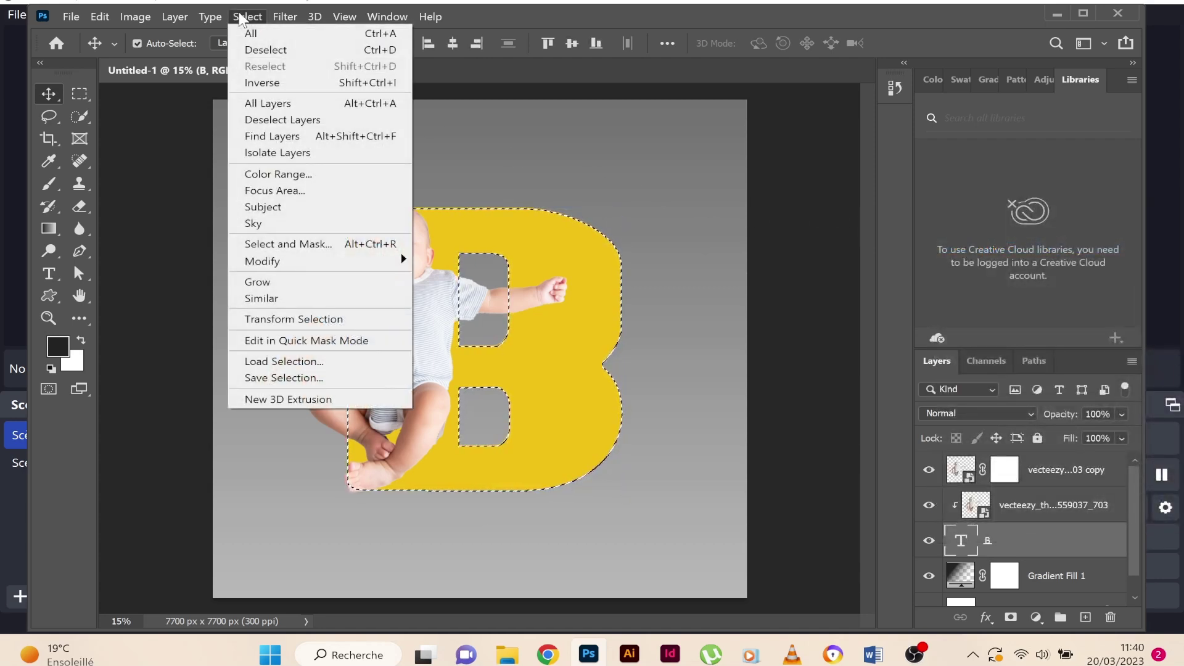
{"action": "left_click", "coordinate": [308, 84]}
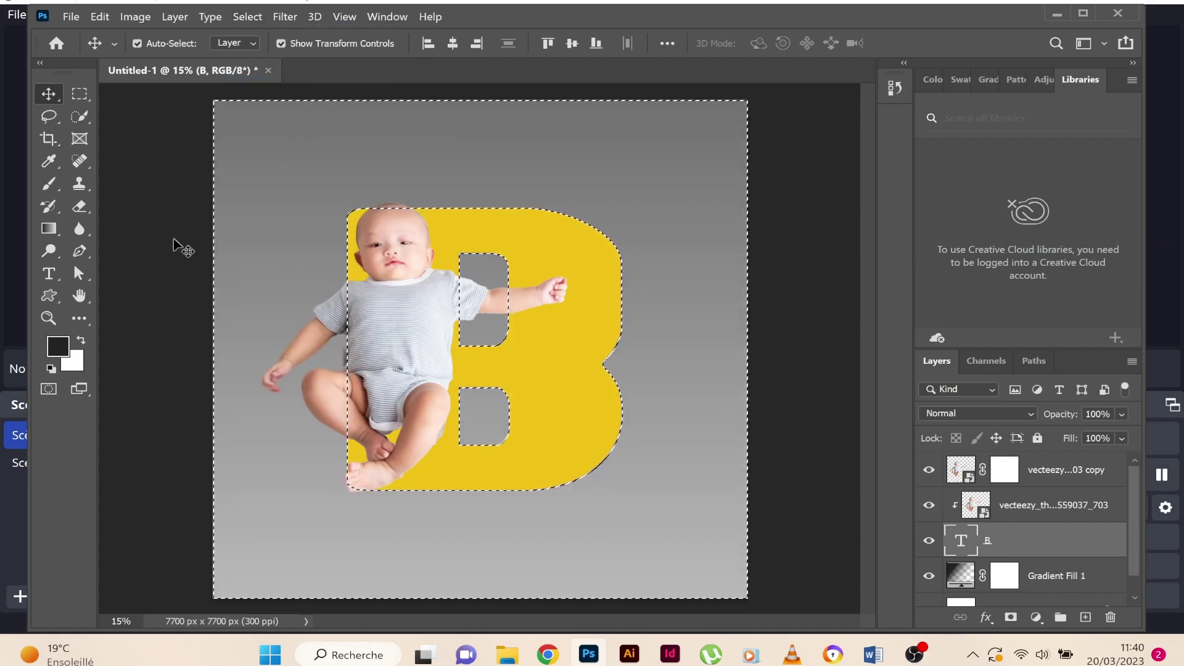
Step: Target the baby copy's mask and choose a soft regular brush
{"action": "left_click", "coordinate": [1012, 477]}
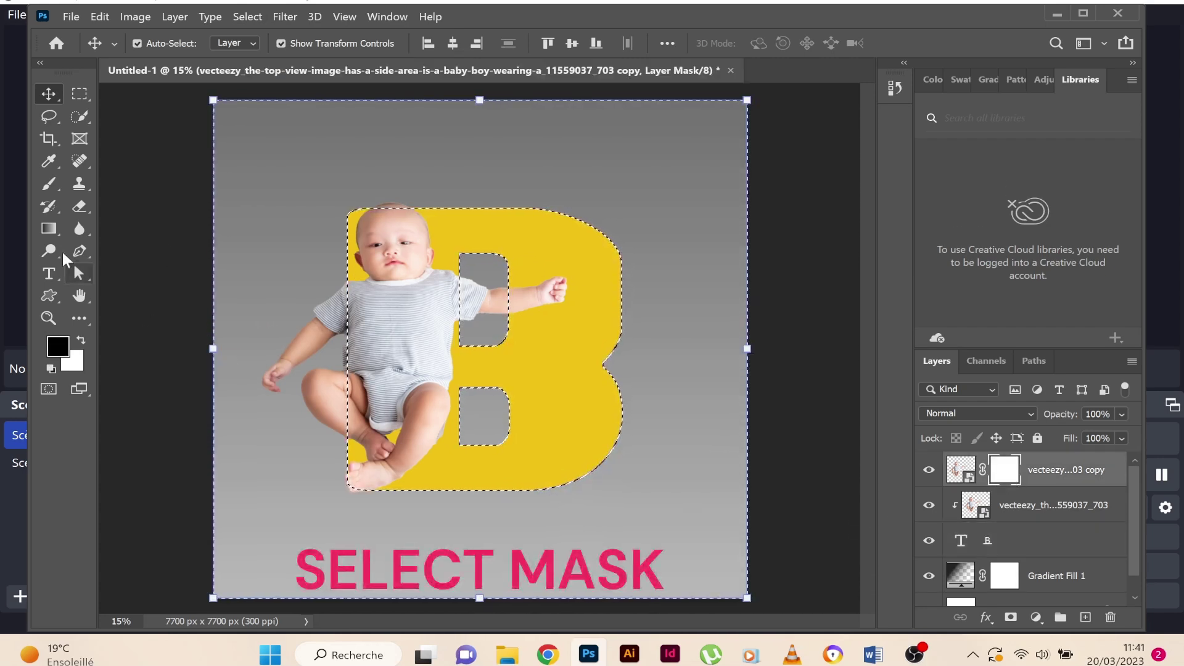
{"action": "left_click", "coordinate": [50, 183]}
{"action": "right_click", "coordinate": [49, 183]}
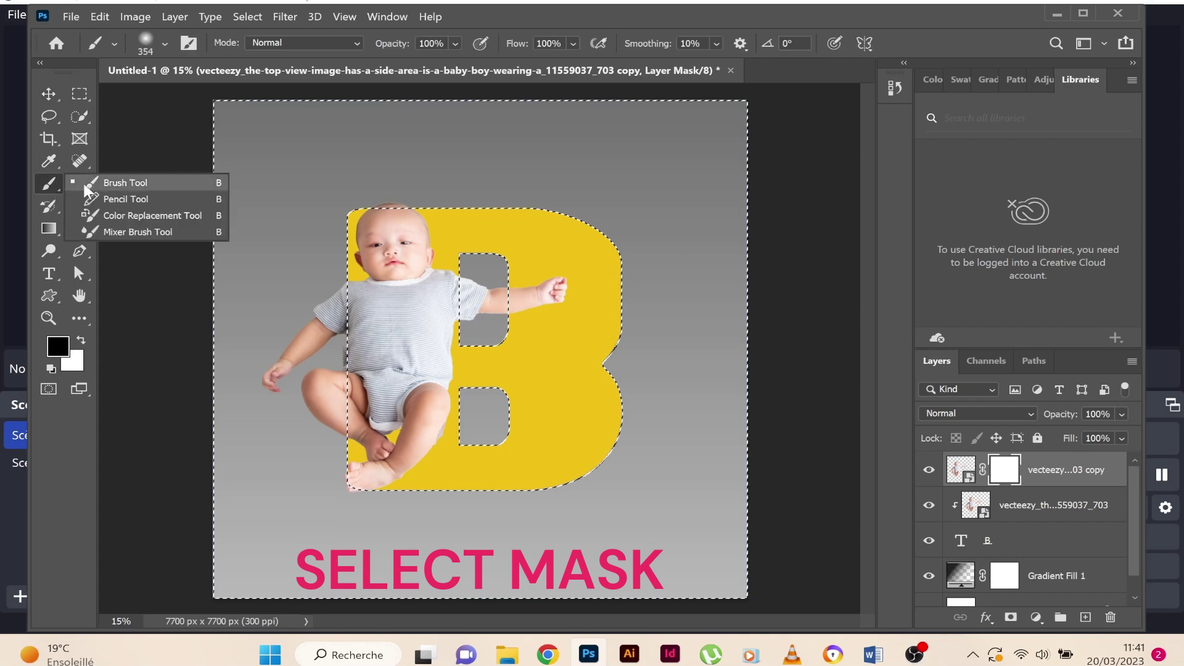
{"action": "left_click", "coordinate": [107, 183]}
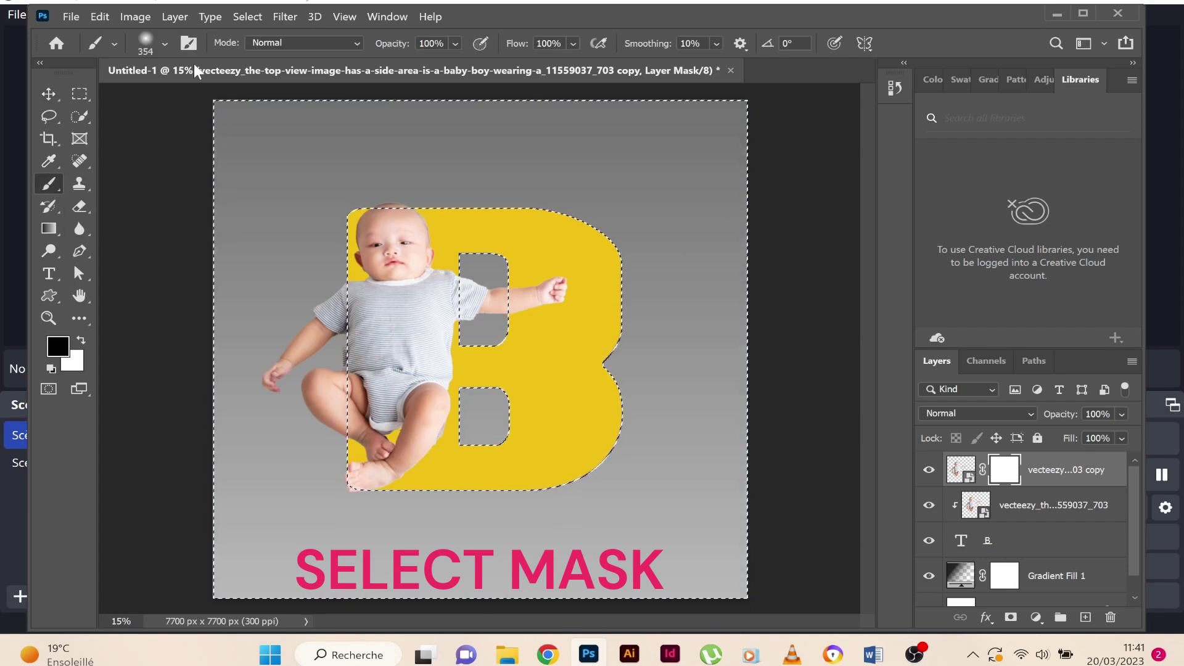
{"action": "left_click", "coordinate": [165, 43]}
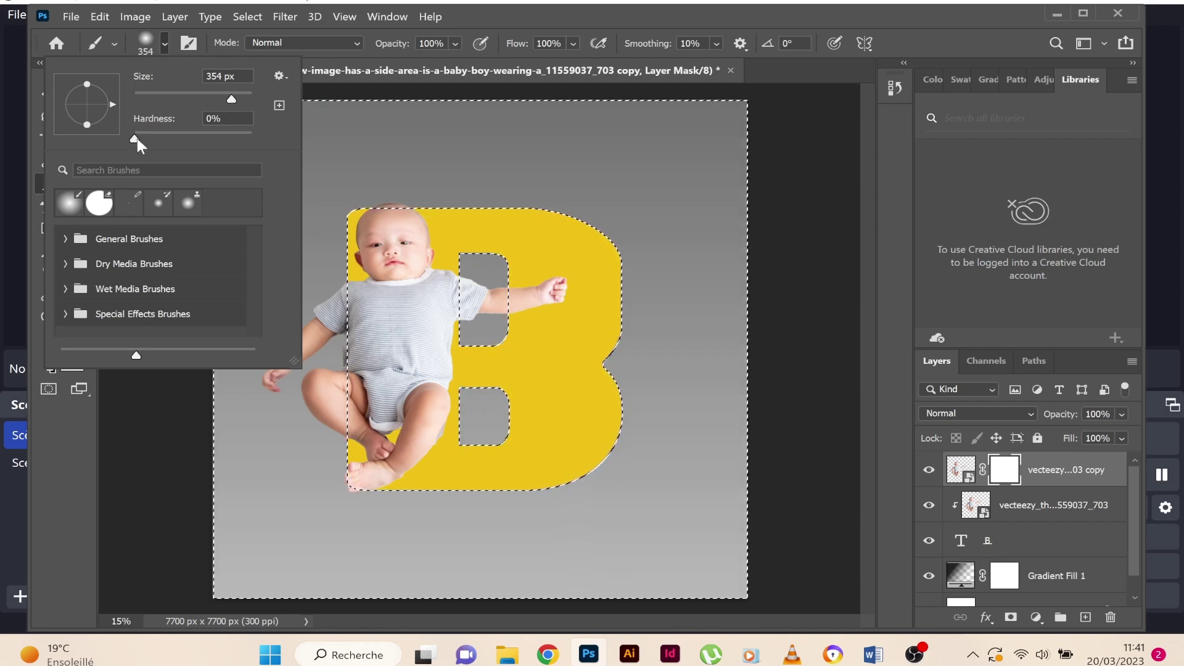
{"action": "left_click", "coordinate": [64, 413]}
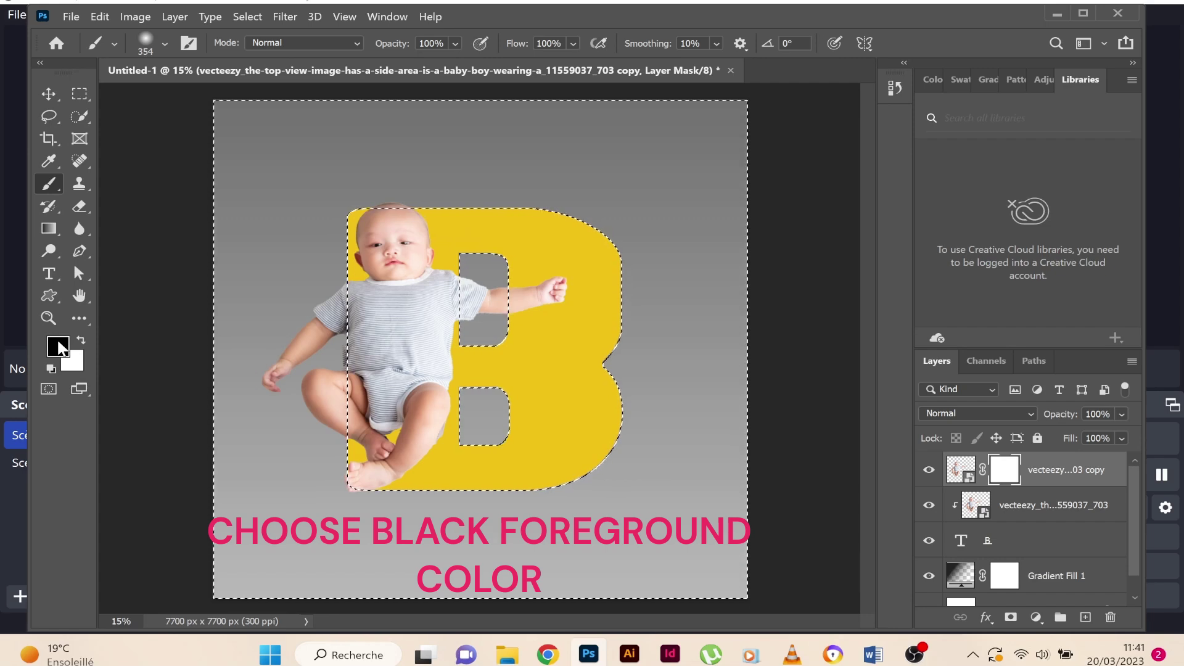
Step: Paint out the sleeve in the B's upper hole and another spot with a 67 px brush, then deselect
{"action": "key", "text": "ctrl+plus"}
{"action": "key", "text": "ctrl+plus"}
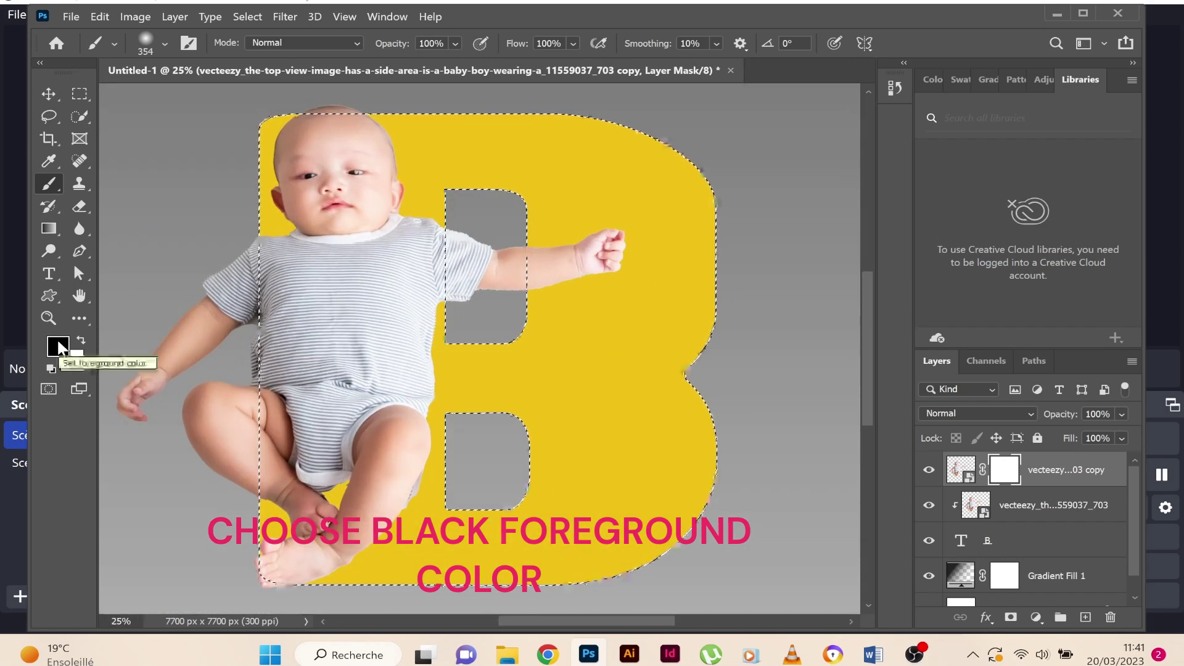
{"action": "mouse_move", "coordinate": [456, 290]}
{"action": "left_mouse_down"}
{"action": "mouse_move", "coordinate": [454, 257]}
{"action": "mouse_move", "coordinate": [518, 279]}
{"action": "mouse_move", "coordinate": [464, 261]}
{"action": "left_mouse_up"}
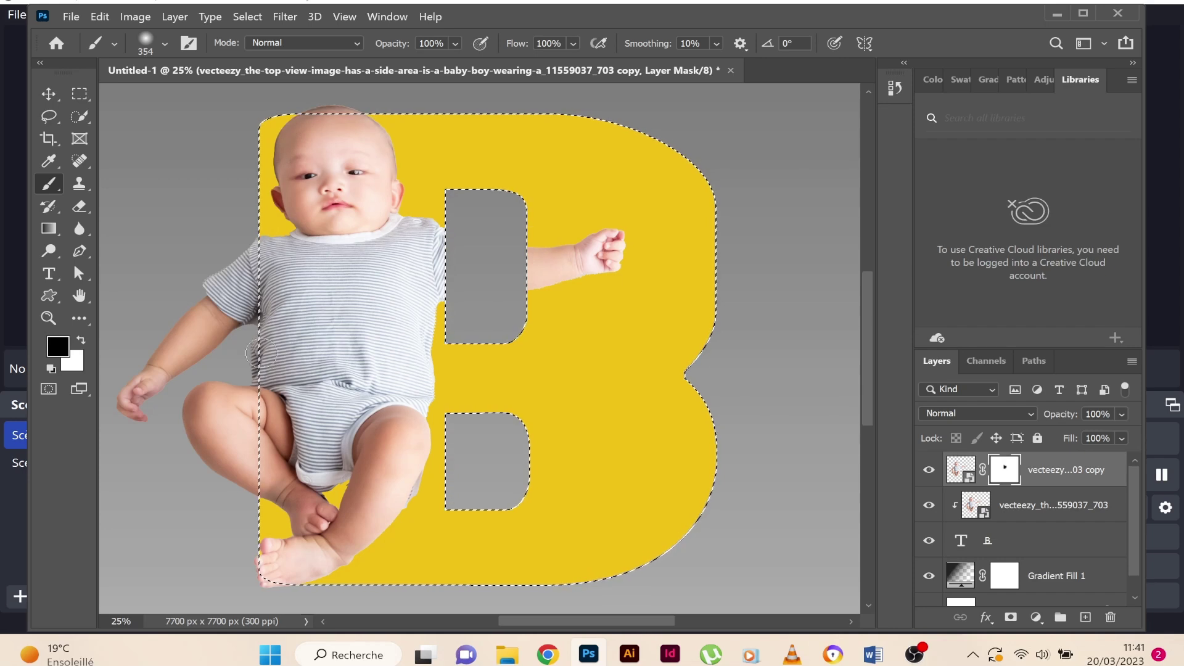
{"action": "left_click", "coordinate": [164, 44]}
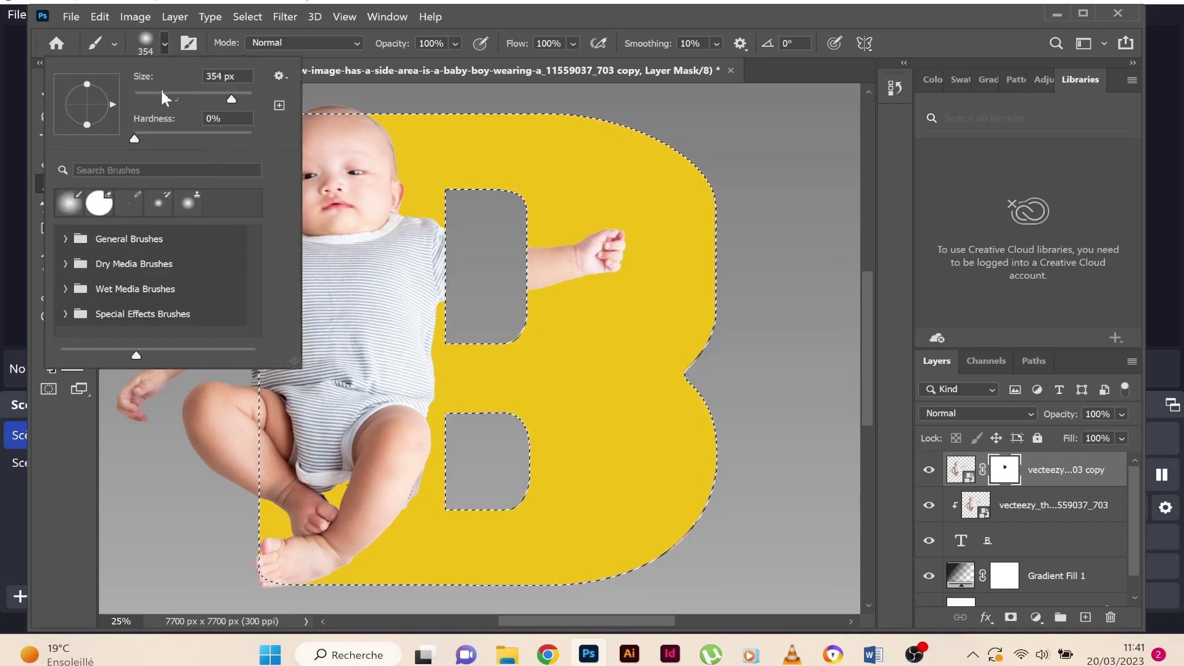
{"action": "left_click_drag", "start_coordinate": [166, 99], "coordinate": [175, 104]}
{"action": "key", "text": "Return"}
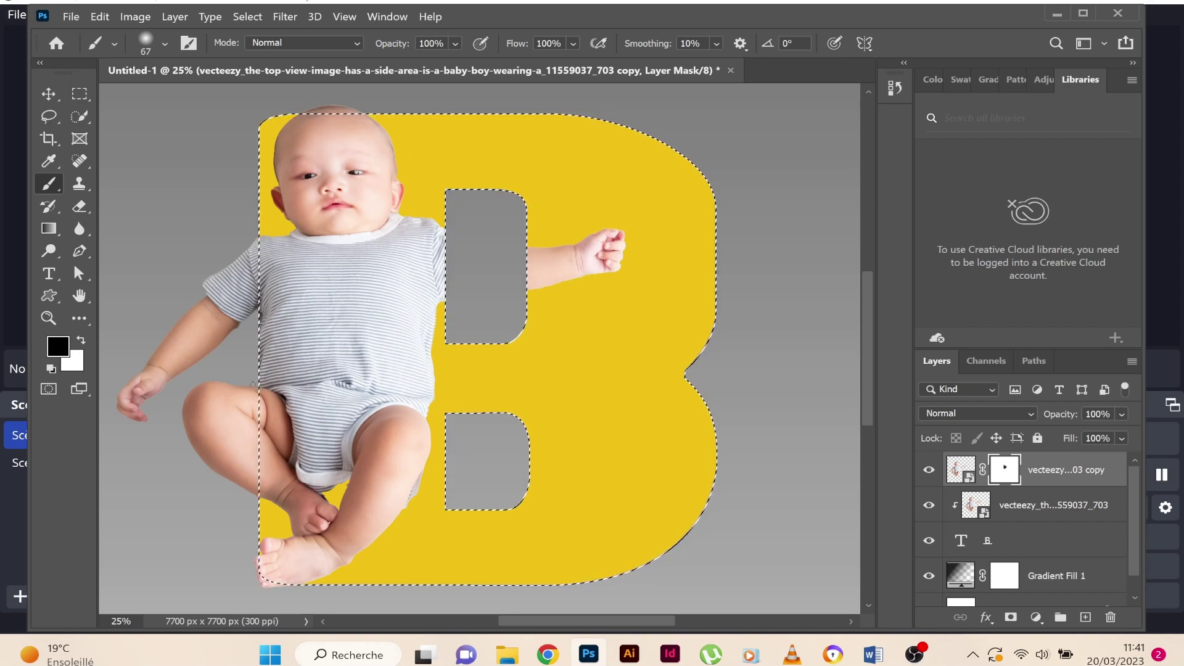
{"action": "left_click_drag", "start_coordinate": [253, 385], "coordinate": [255, 350]}
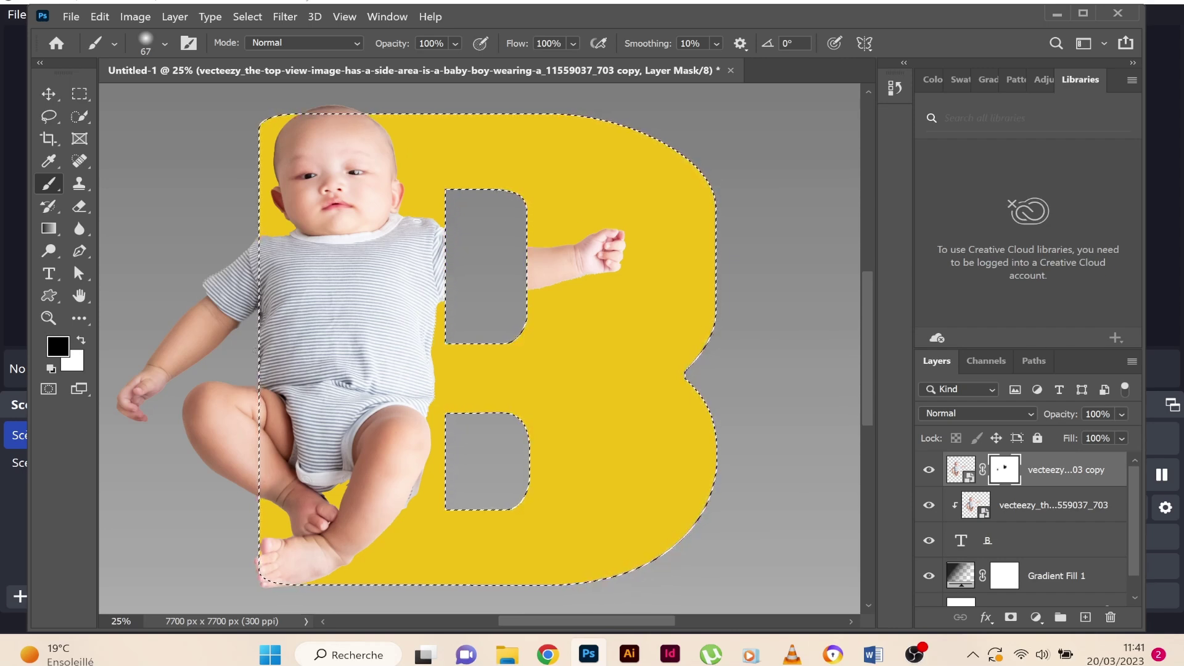
{"action": "left_click", "coordinate": [46, 97]}
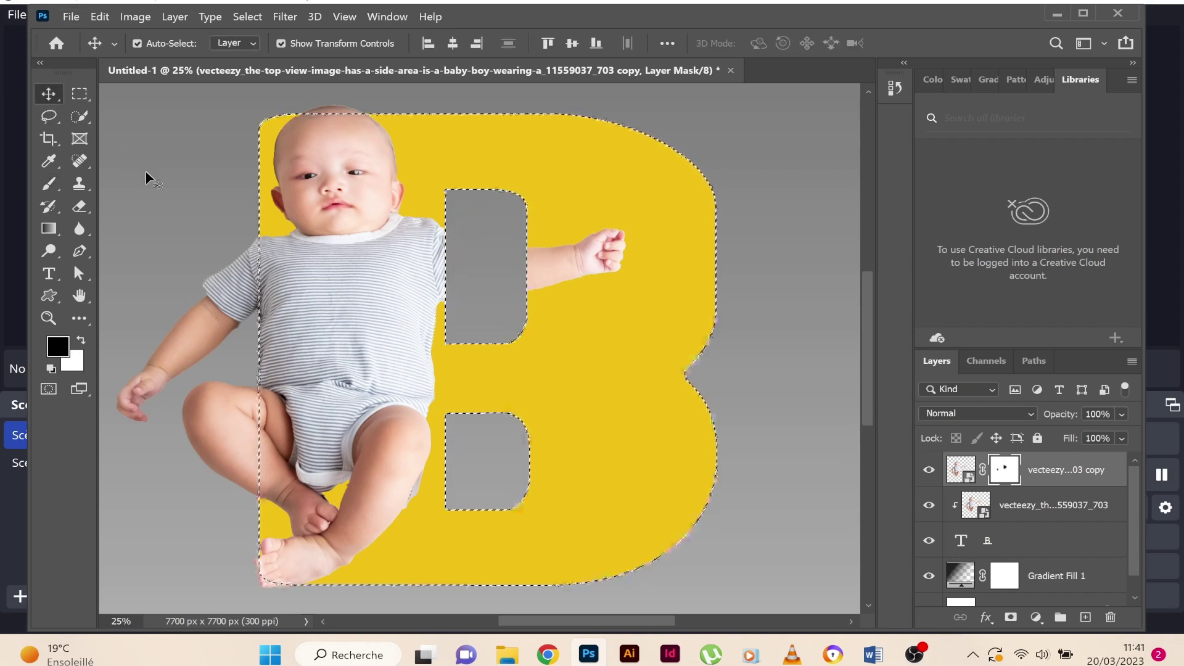
{"action": "key", "text": "ctrl+minus"}
{"action": "key", "text": "ctrl+d"}
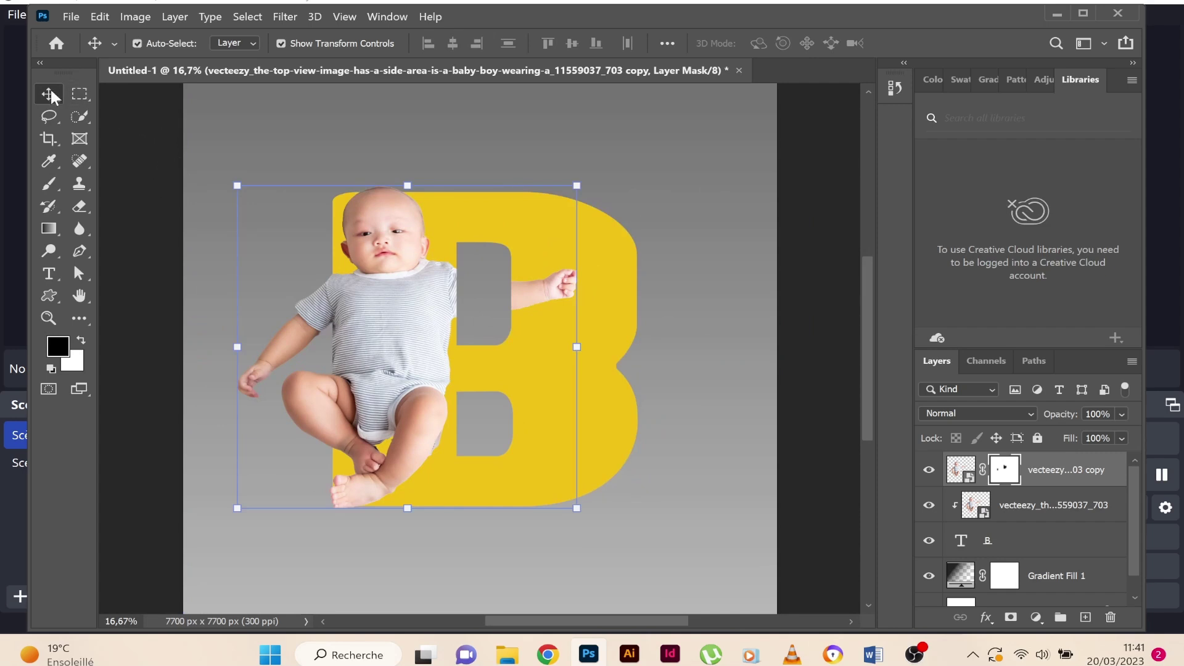
Step: Delete the clipped baby photo layer, confirming with Yes
{"action": "left_click", "coordinate": [808, 238]}
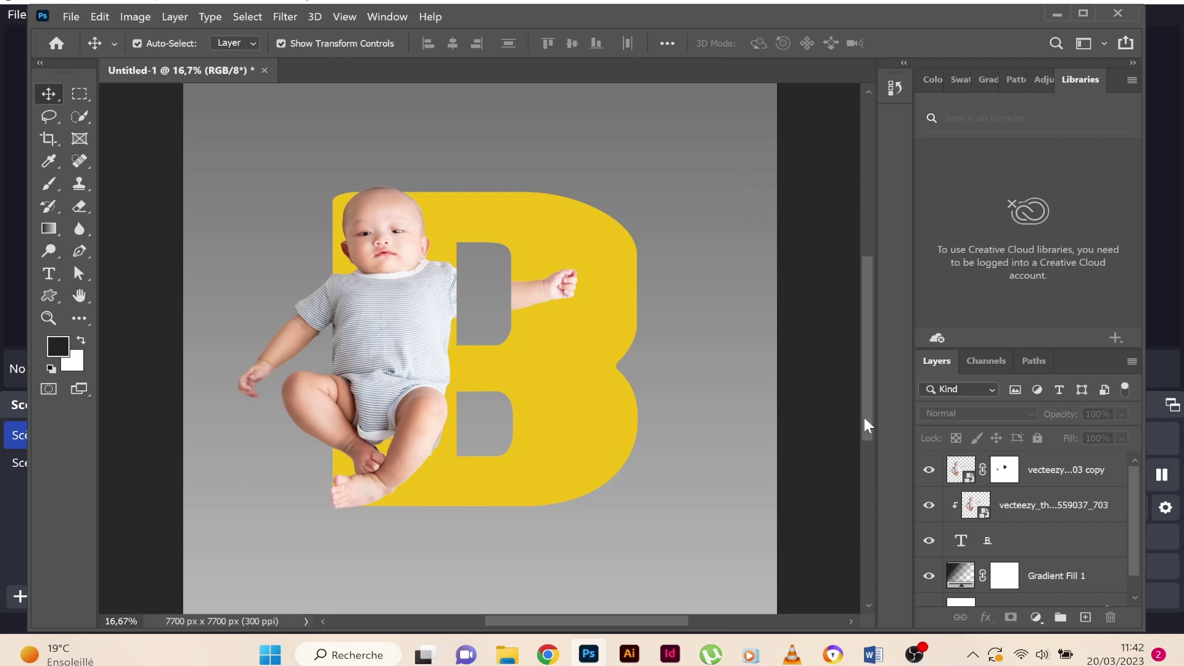
{"action": "left_click", "coordinate": [973, 515]}
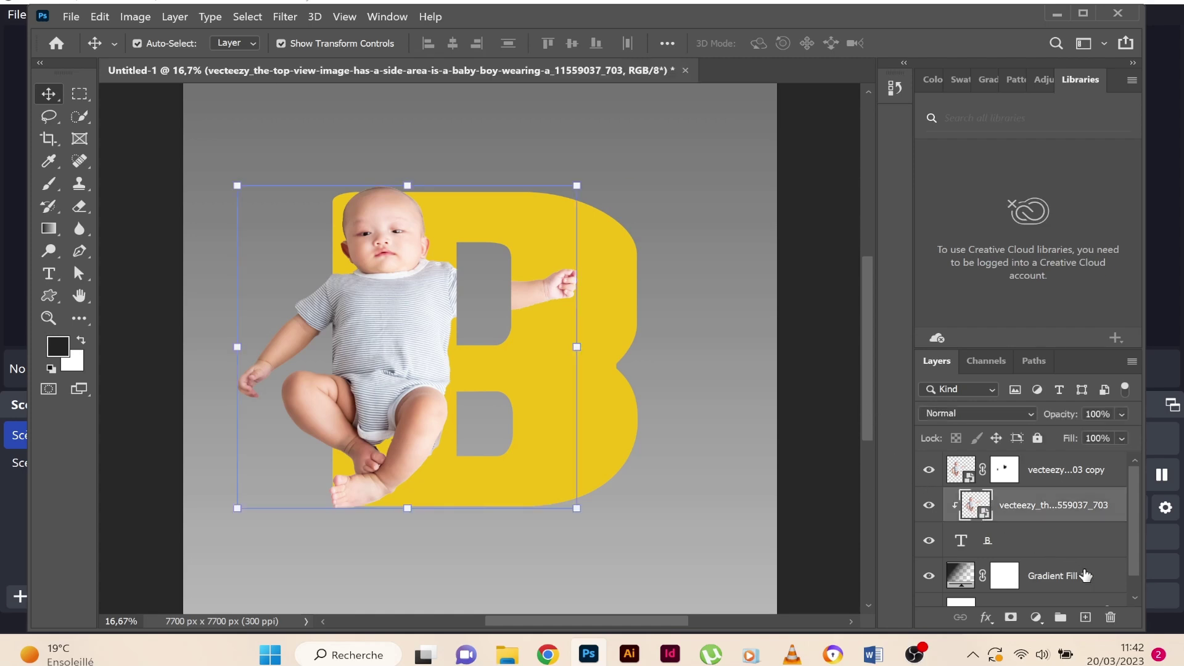
{"action": "left_click", "coordinate": [1110, 619]}
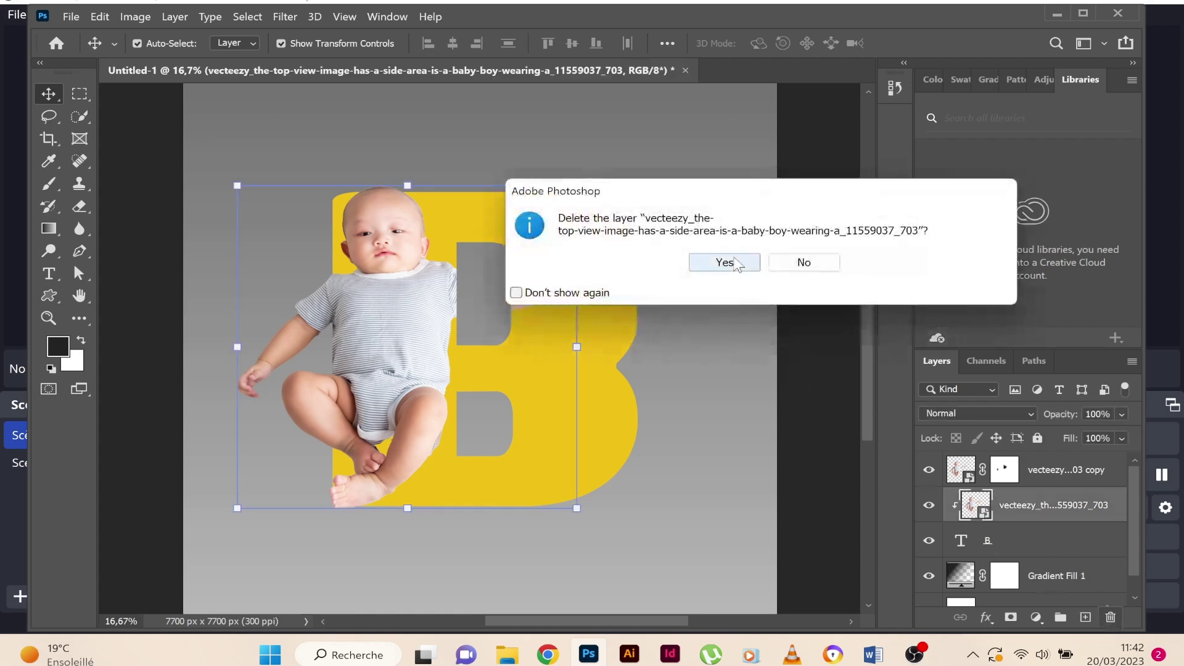
{"action": "left_click", "coordinate": [724, 262]}
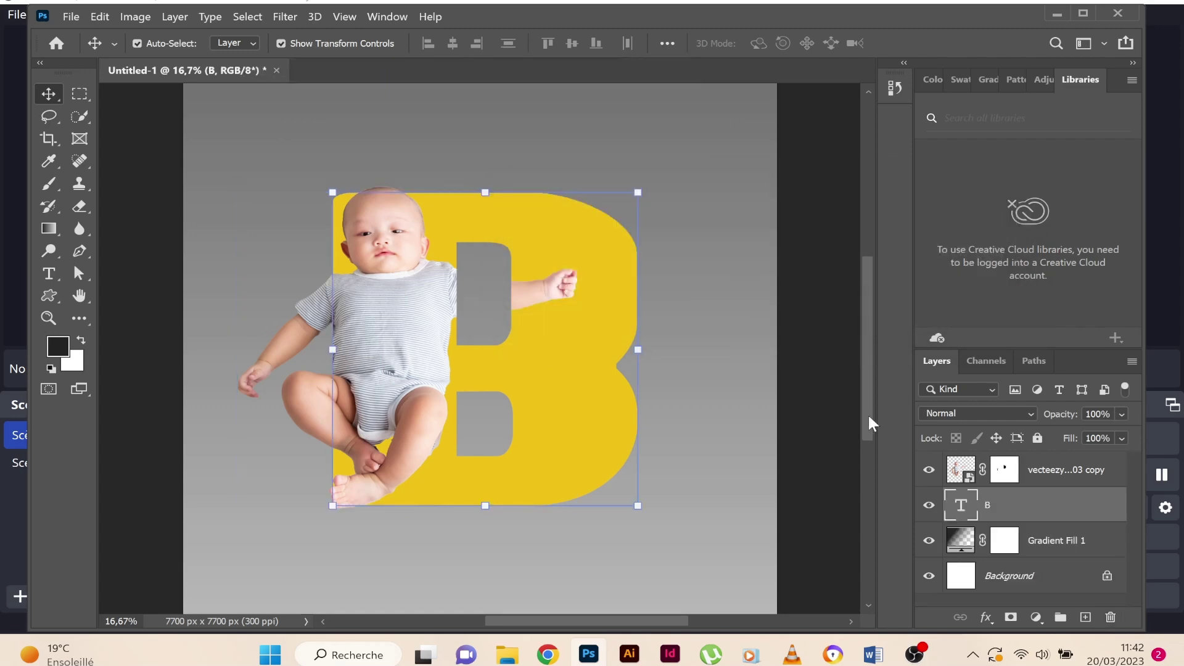
Step: Link the baby copy with the B layer and move both to the right
{"action": "right_click", "coordinate": [1087, 479]}
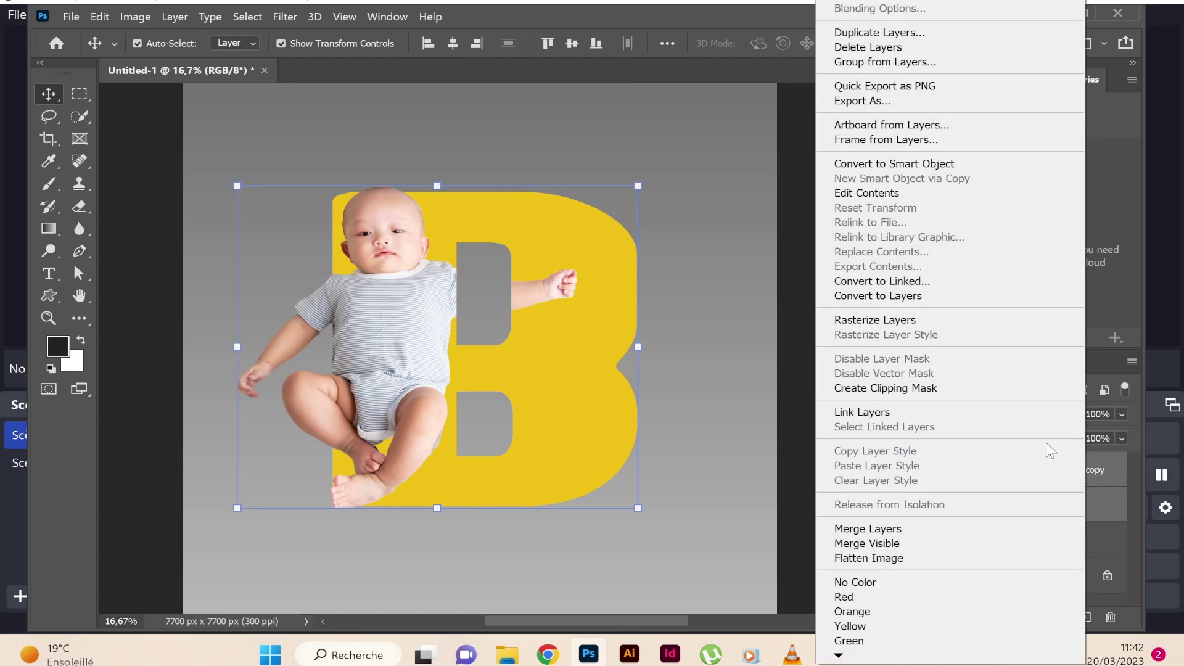
{"action": "left_click", "coordinate": [986, 413]}
{"action": "mouse_move", "coordinate": [524, 374]}
{"action": "left_mouse_down"}
{"action": "mouse_move", "coordinate": [616, 398]}
{"action": "mouse_move", "coordinate": [543, 399]}
{"action": "left_mouse_up"}
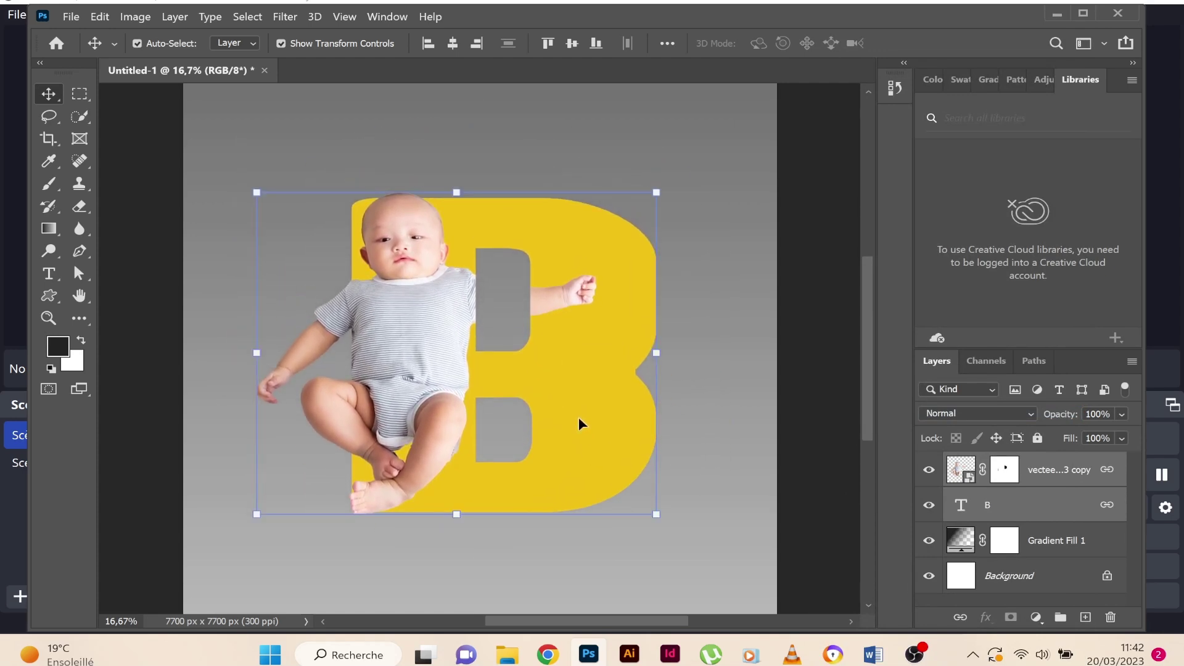
Step: Add a Stroke effect to the B layer with a size of 43 px
{"action": "left_click", "coordinate": [960, 515]}
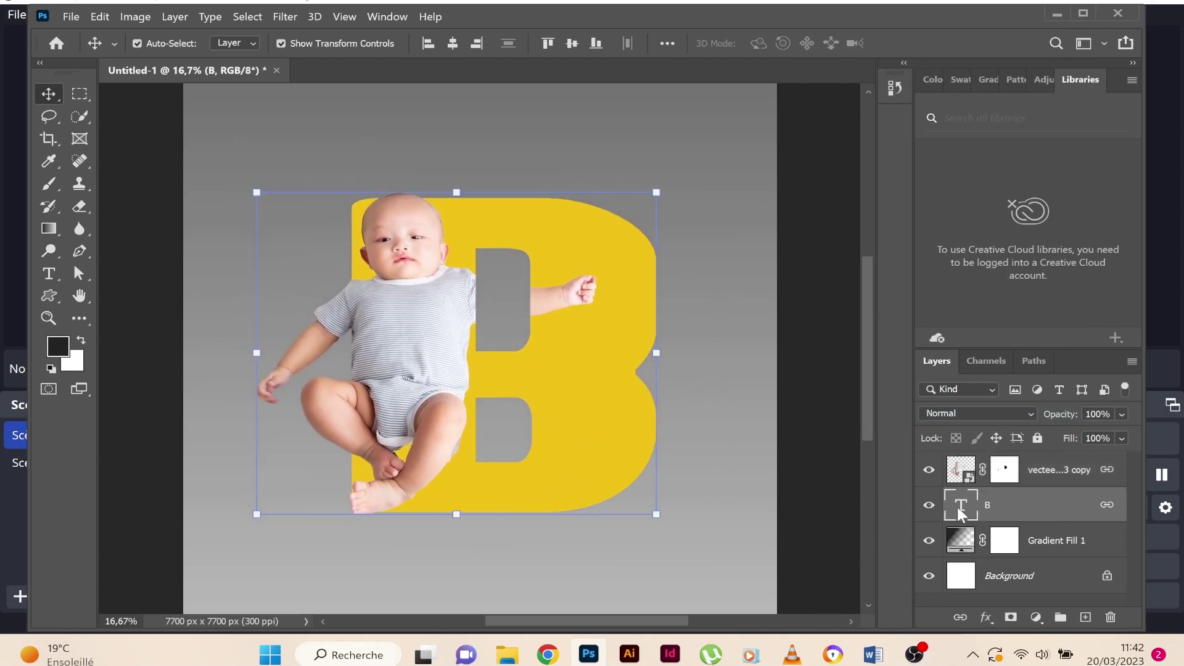
{"action": "left_click", "coordinate": [988, 618]}
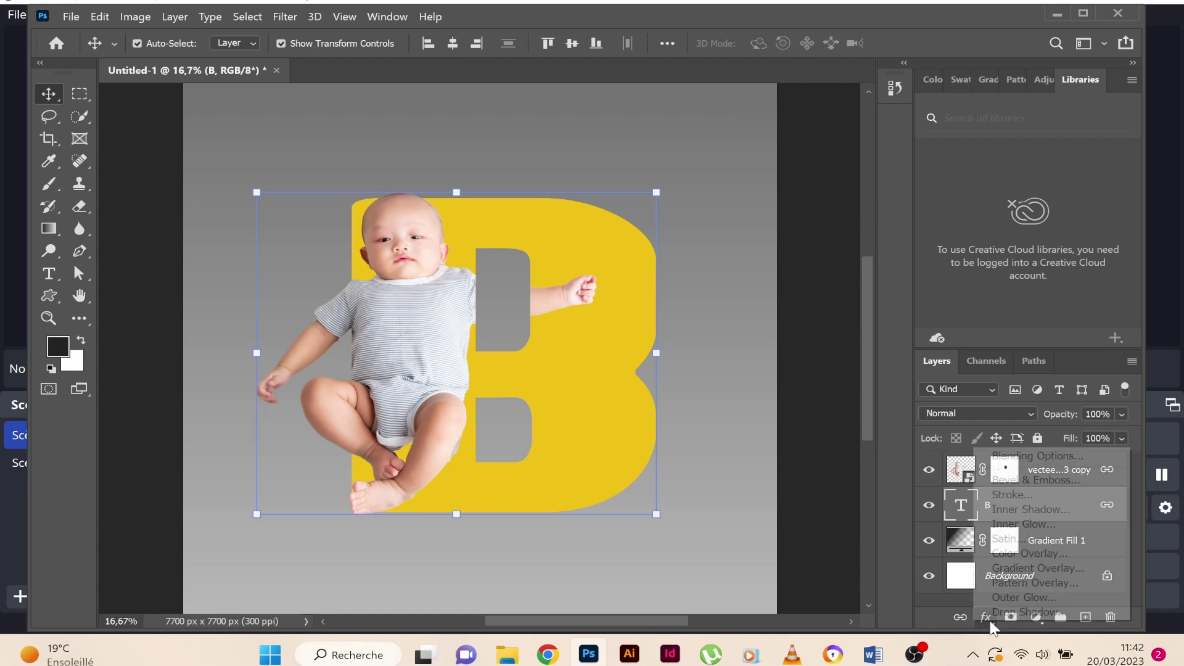
{"action": "left_click", "coordinate": [1026, 494]}
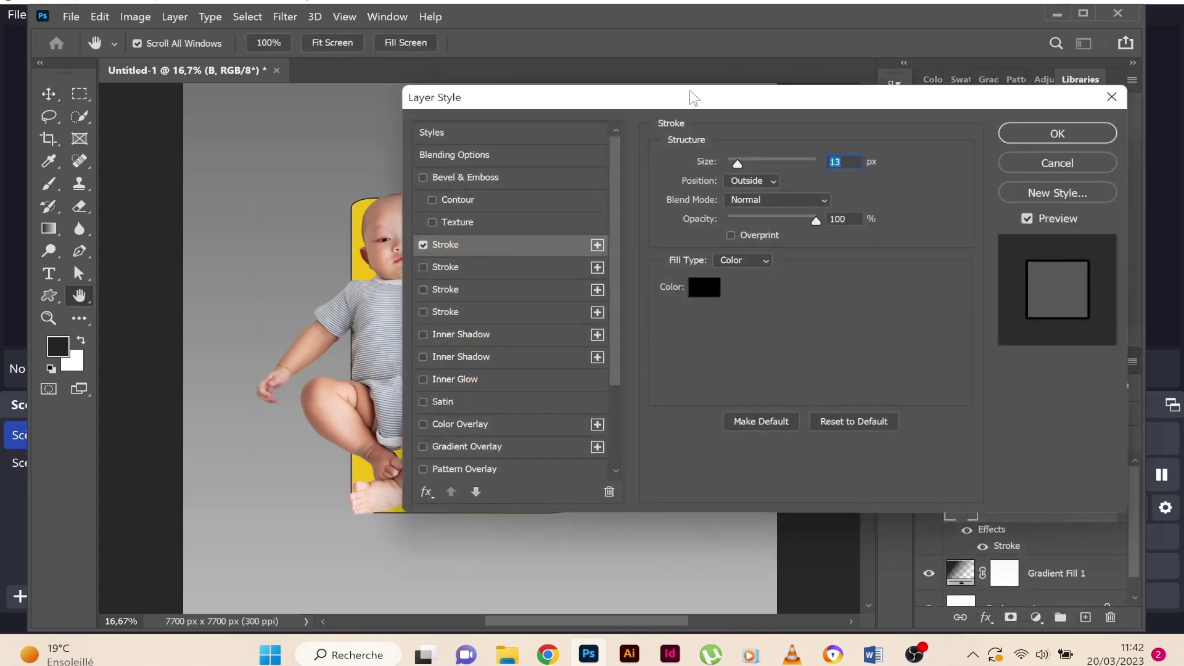
{"action": "mouse_move", "coordinate": [689, 94]}
{"action": "left_mouse_down"}
{"action": "mouse_move", "coordinate": [949, 97]}
{"action": "mouse_move", "coordinate": [969, 74]}
{"action": "left_mouse_up"}
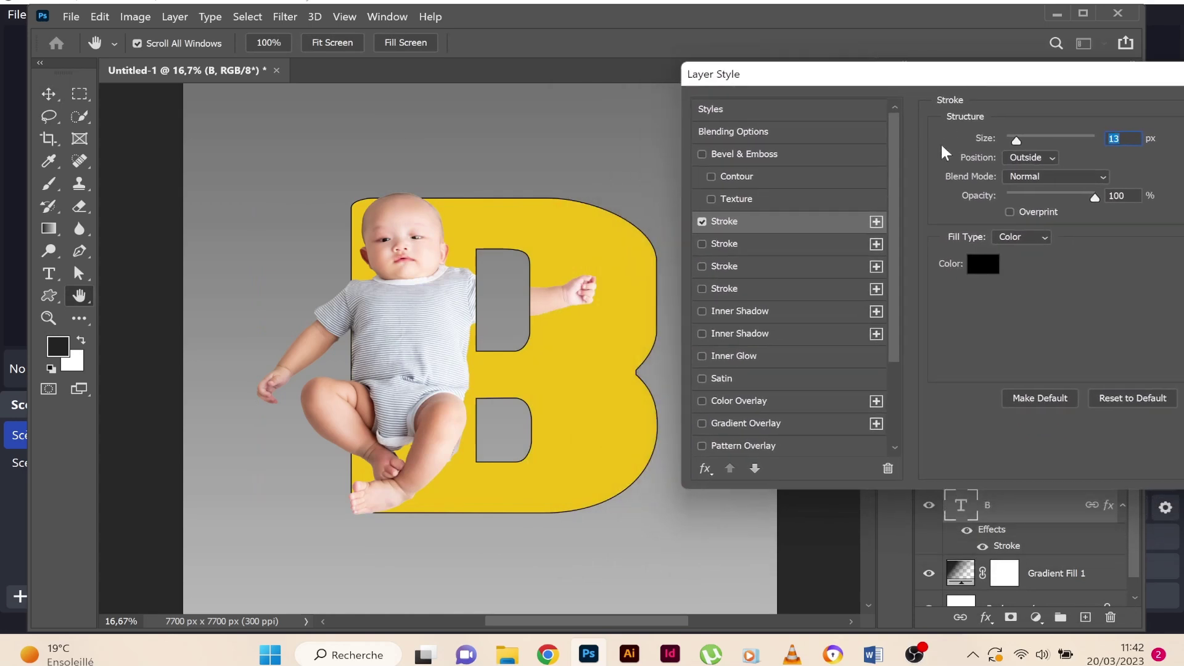
{"action": "left_click", "coordinate": [820, 225]}
{"action": "left_click", "coordinate": [1034, 139]}
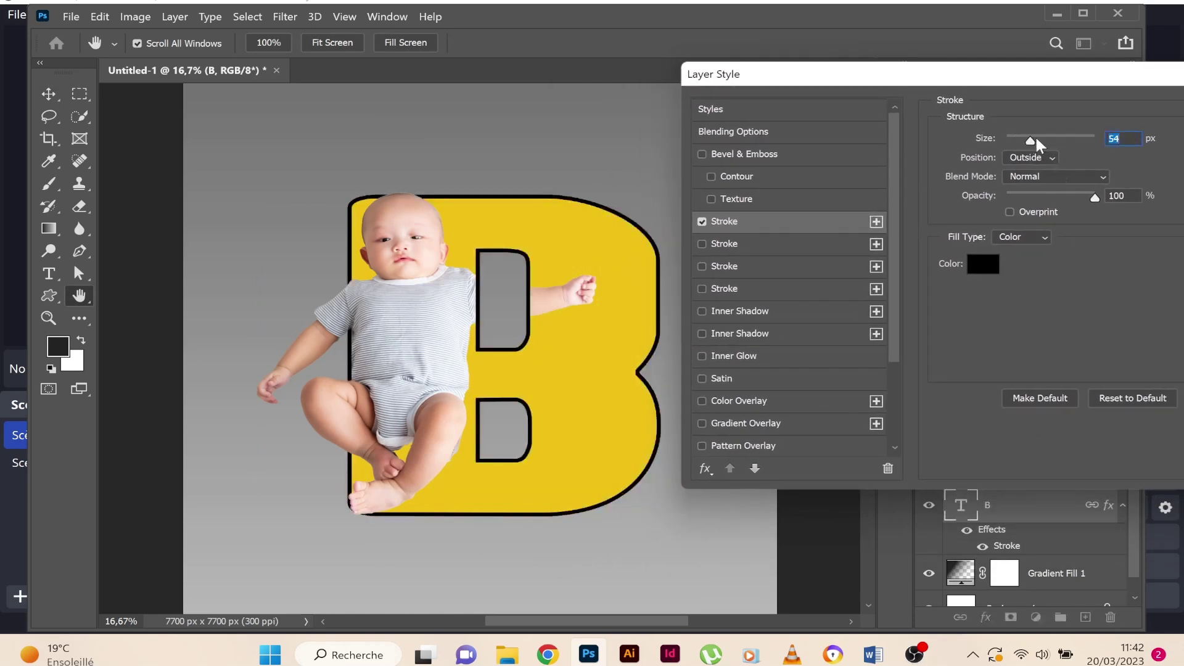
{"action": "left_click_drag", "start_coordinate": [1030, 139], "coordinate": [1026, 139]}
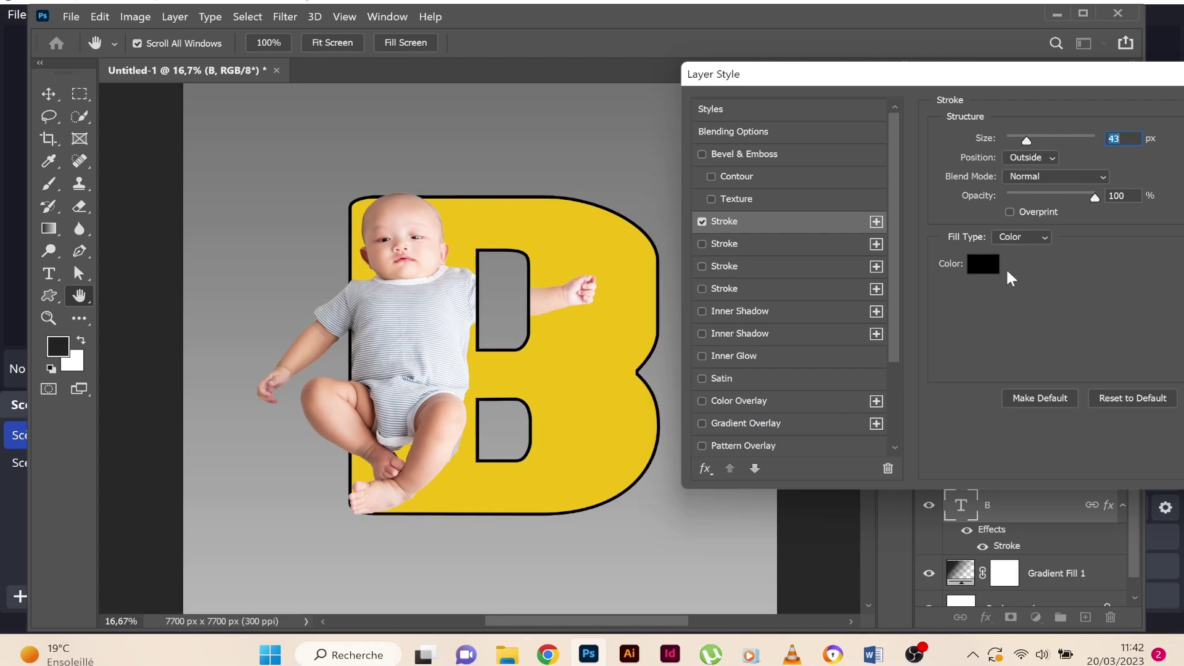
Step: Set the stroke colour to orange d68e02
{"action": "left_click", "coordinate": [986, 263]}
{"action": "left_click", "coordinate": [582, 148]}
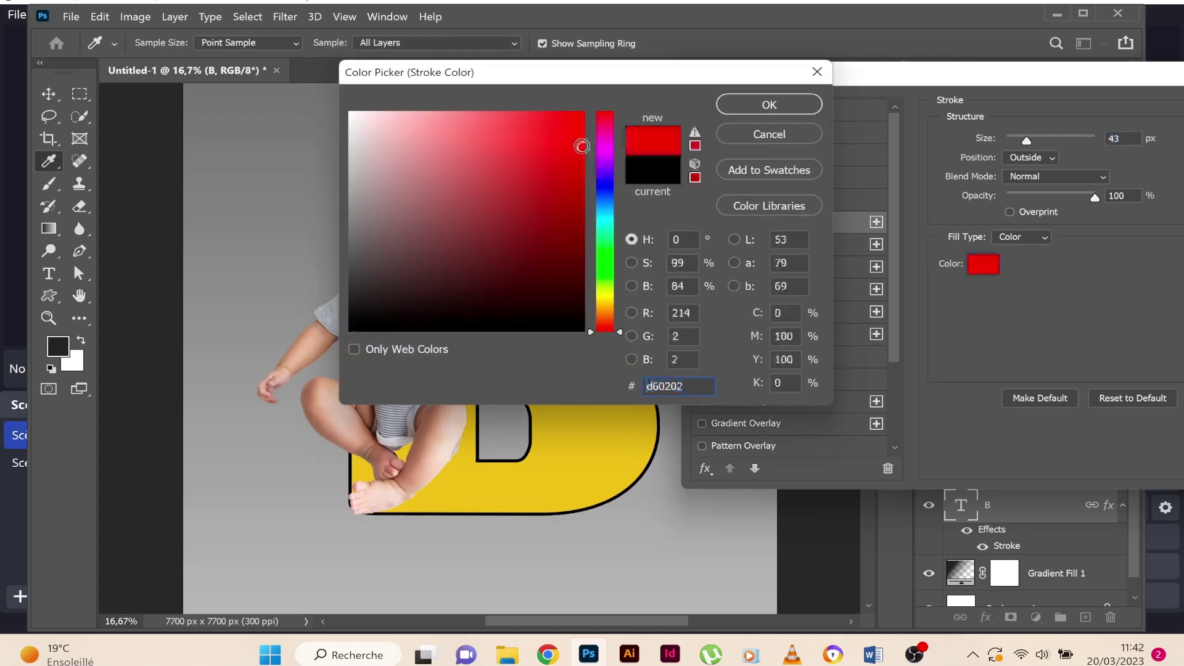
{"action": "mouse_move", "coordinate": [628, 83]}
{"action": "left_mouse_down"}
{"action": "mouse_move", "coordinate": [1024, 212]}
{"action": "mouse_move", "coordinate": [931, 112]}
{"action": "left_mouse_up"}
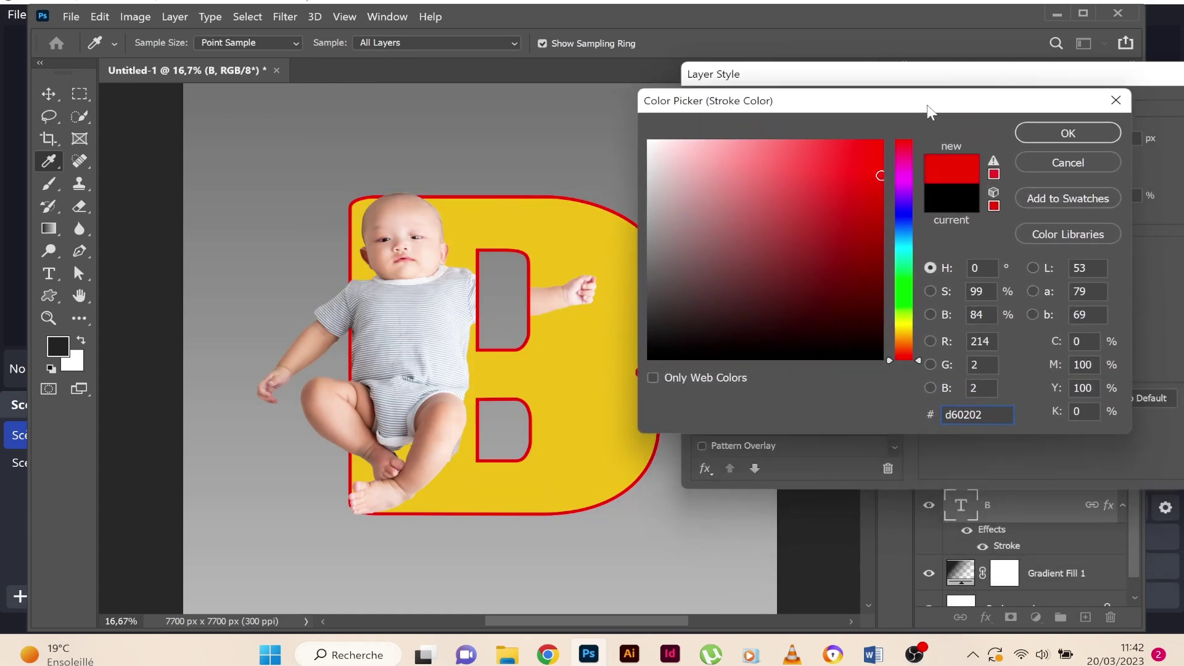
{"action": "left_click_drag", "start_coordinate": [906, 342], "coordinate": [907, 333]}
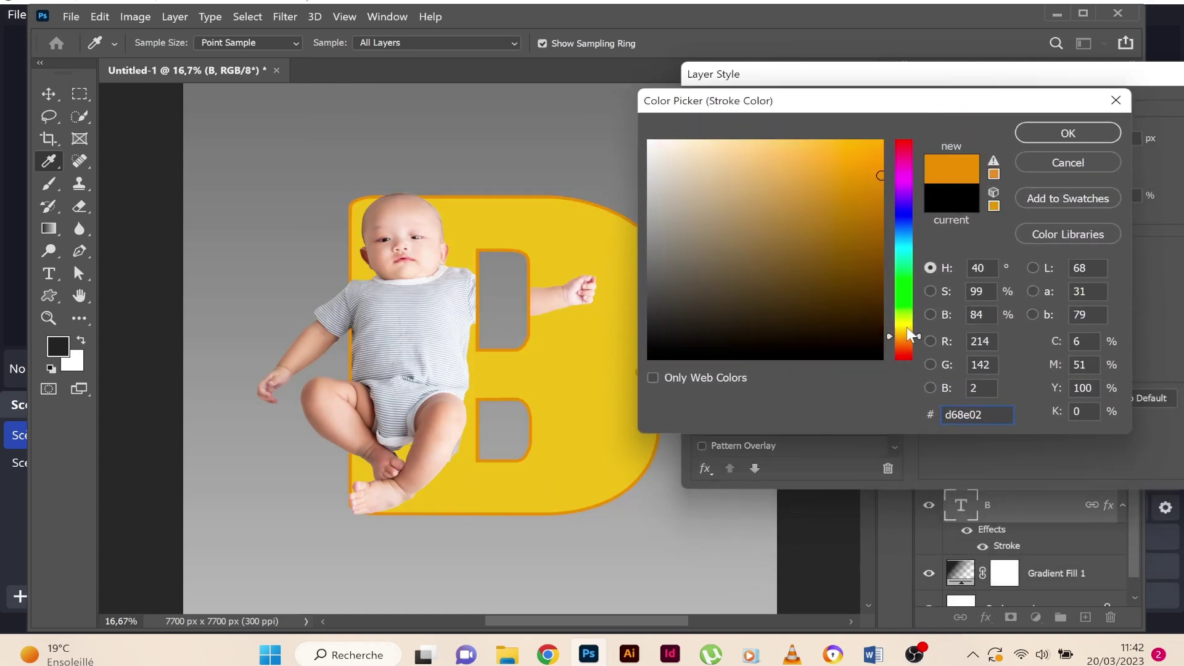
{"action": "left_click", "coordinate": [1082, 132]}
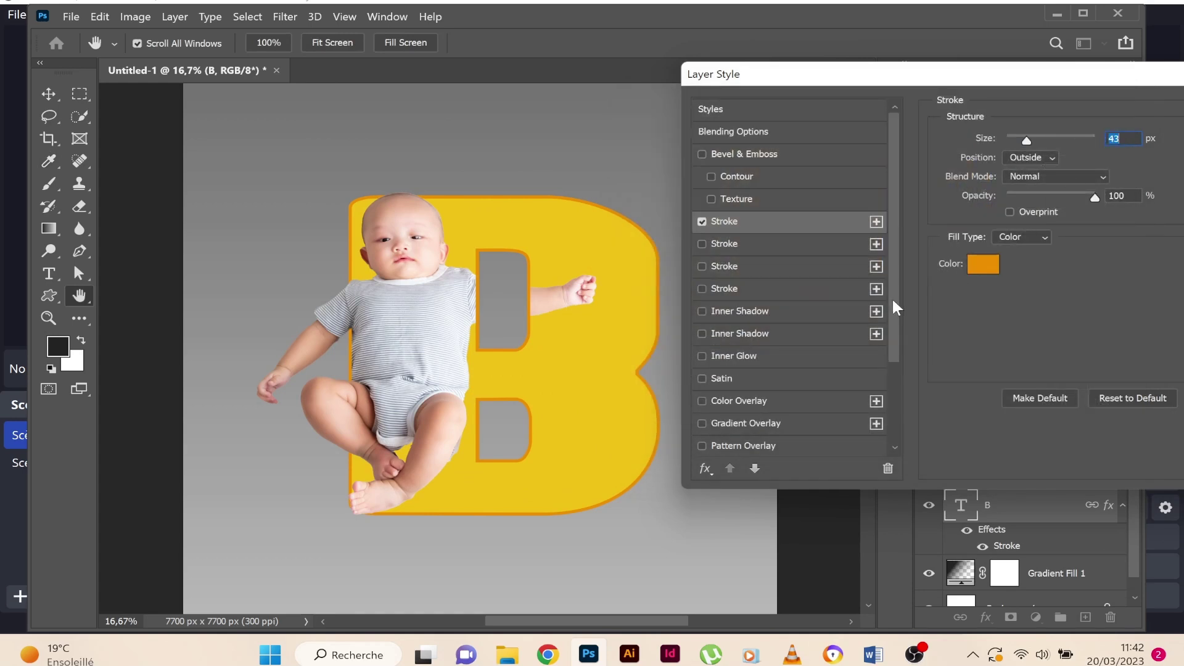
{"action": "left_click_drag", "start_coordinate": [892, 300], "coordinate": [891, 409]}
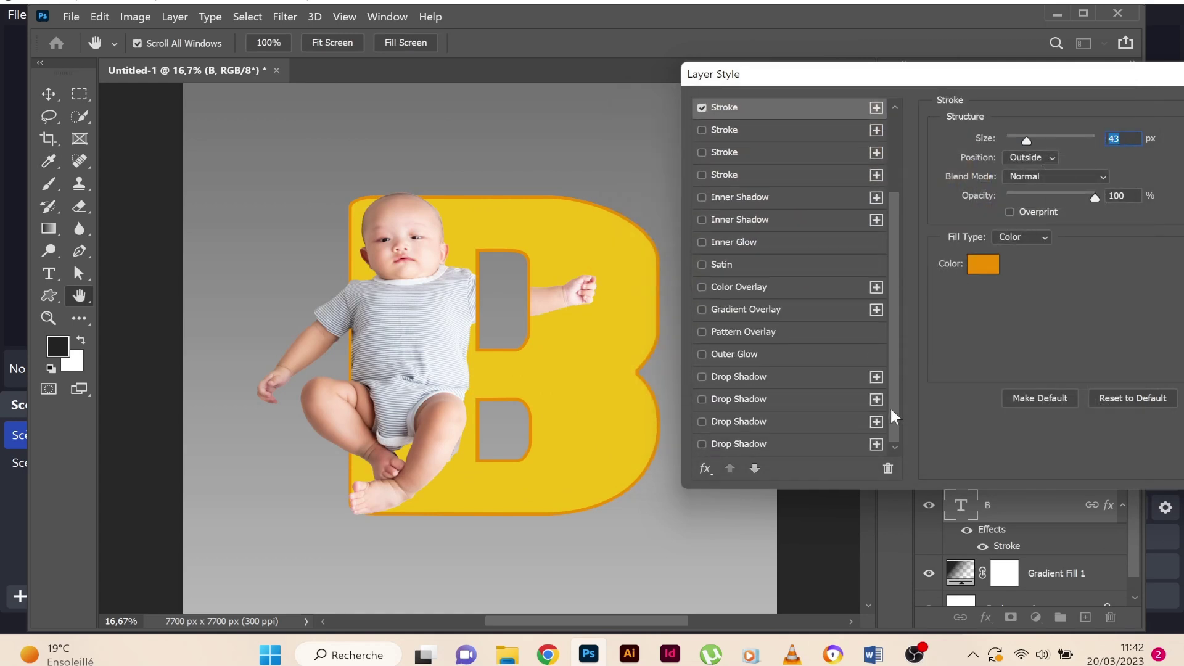
{"action": "left_click", "coordinate": [702, 376]}
Step: Set the drop shadow to distance 39 px, spread 32%, size 224 px, angle 27°
{"action": "left_click", "coordinate": [745, 376]}
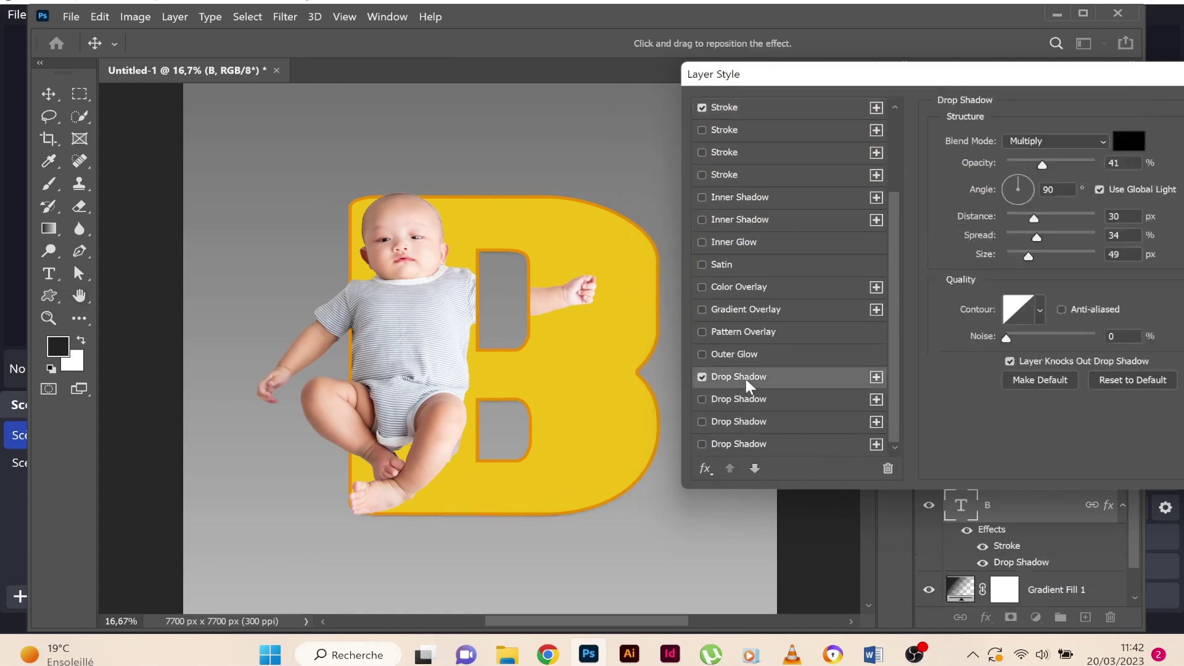
{"action": "left_click", "coordinate": [1043, 215]}
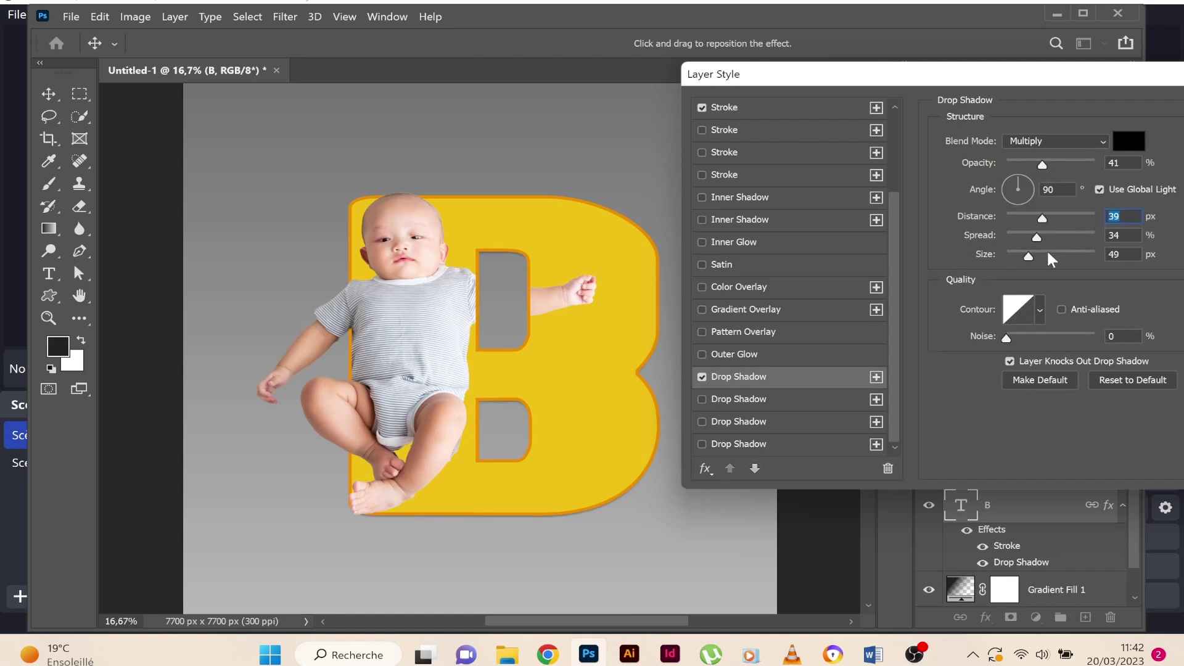
{"action": "left_click_drag", "start_coordinate": [1049, 252], "coordinate": [1072, 256]}
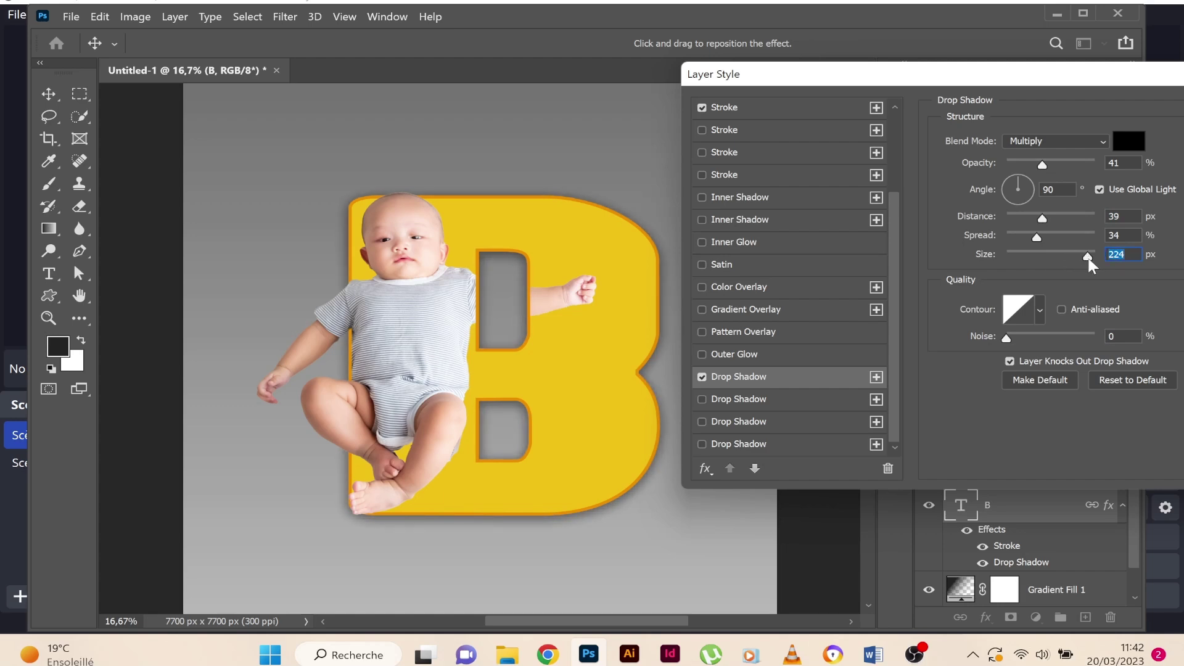
{"action": "left_click_drag", "start_coordinate": [1044, 233], "coordinate": [1035, 236]}
{"action": "left_click_drag", "start_coordinate": [1020, 176], "coordinate": [1031, 183]}
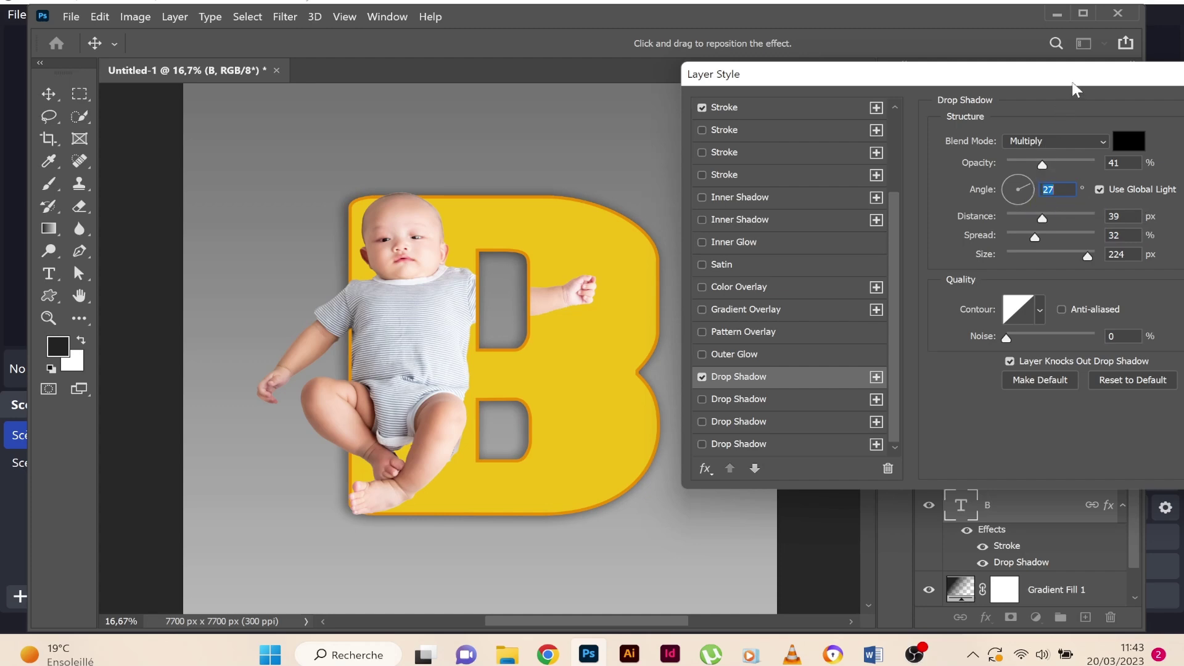
Step: Apply the layer effects, then move the linked baby and B up and left
{"action": "left_click_drag", "start_coordinate": [1073, 84], "coordinate": [744, 28]}
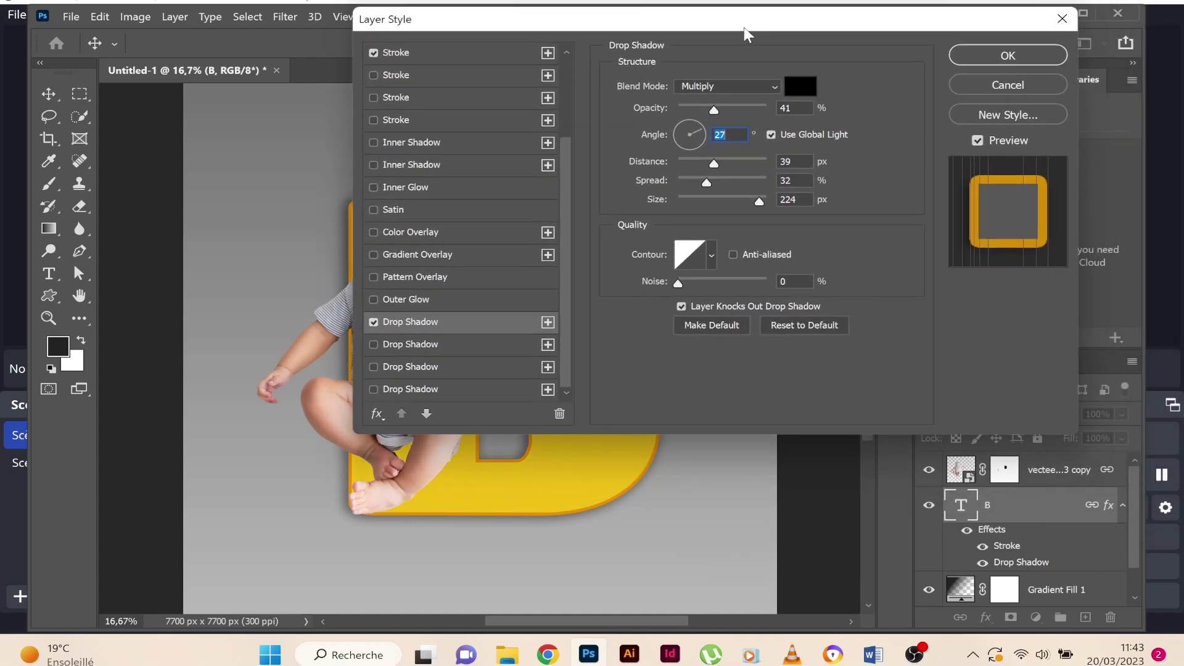
{"action": "left_click", "coordinate": [1008, 55]}
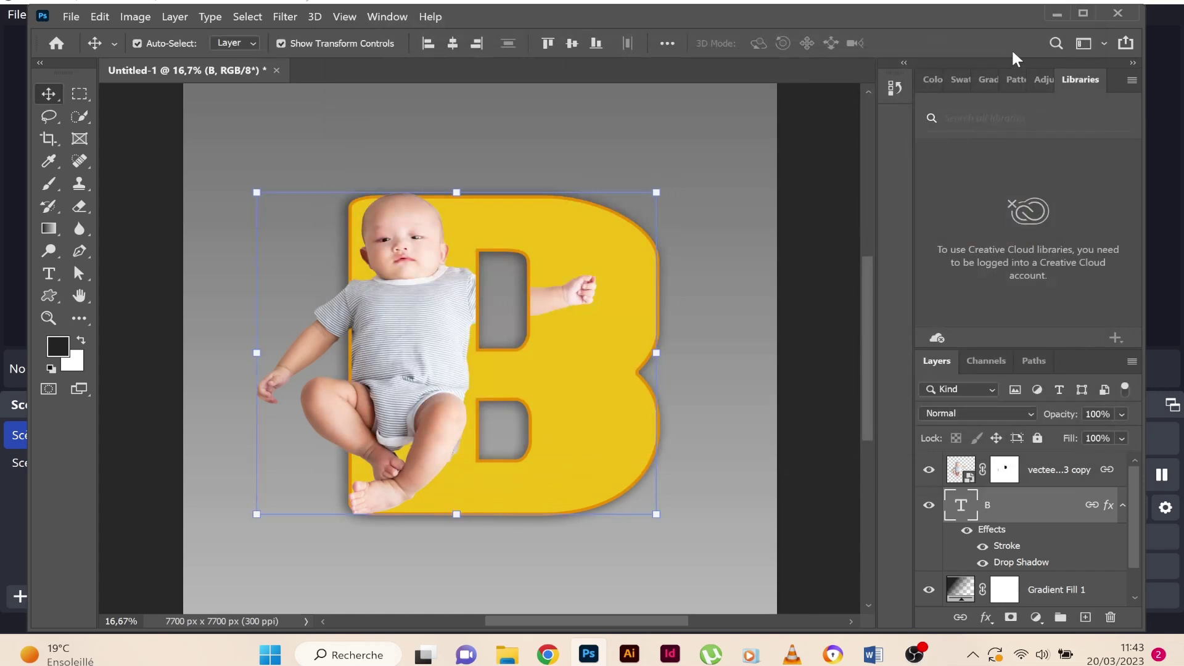
{"action": "left_click", "coordinate": [813, 221]}
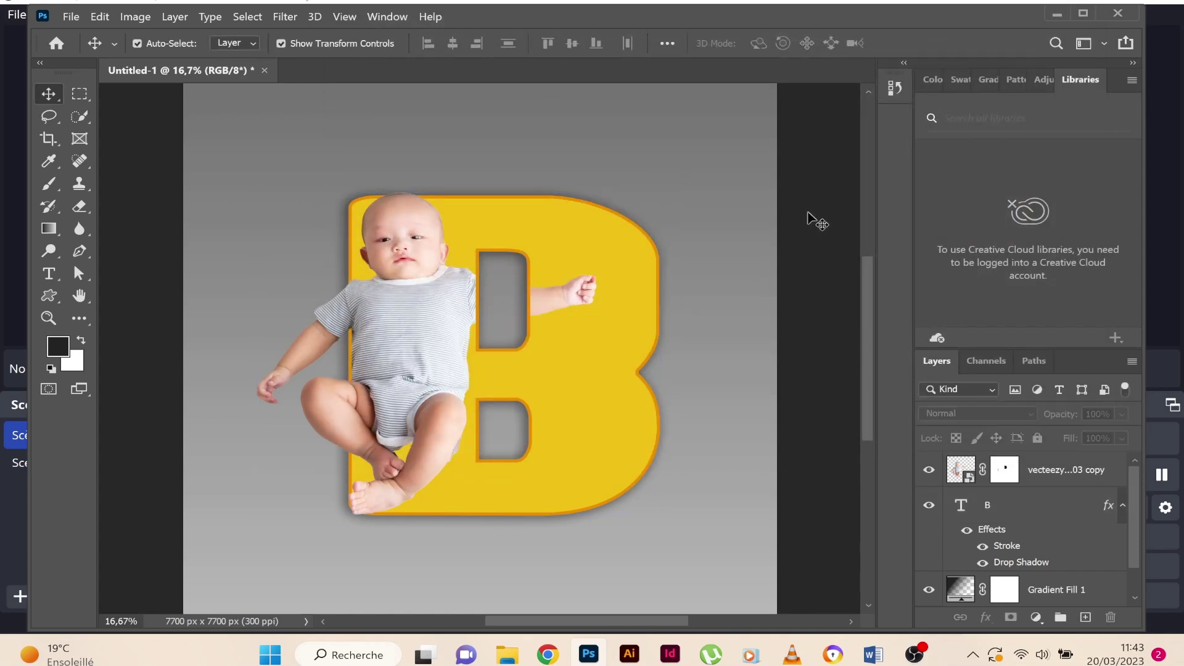
{"action": "mouse_move", "coordinate": [441, 342]}
{"action": "left_mouse_down"}
{"action": "mouse_move", "coordinate": [393, 308]}
{"action": "mouse_move", "coordinate": [408, 303]}
{"action": "left_mouse_up"}
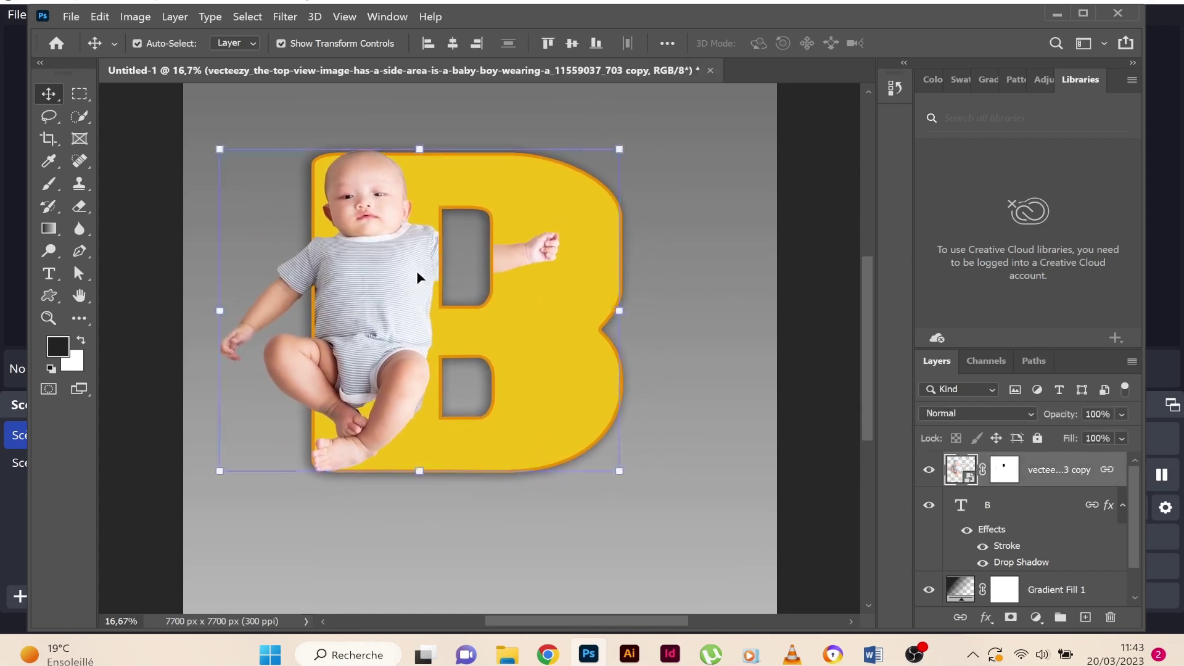